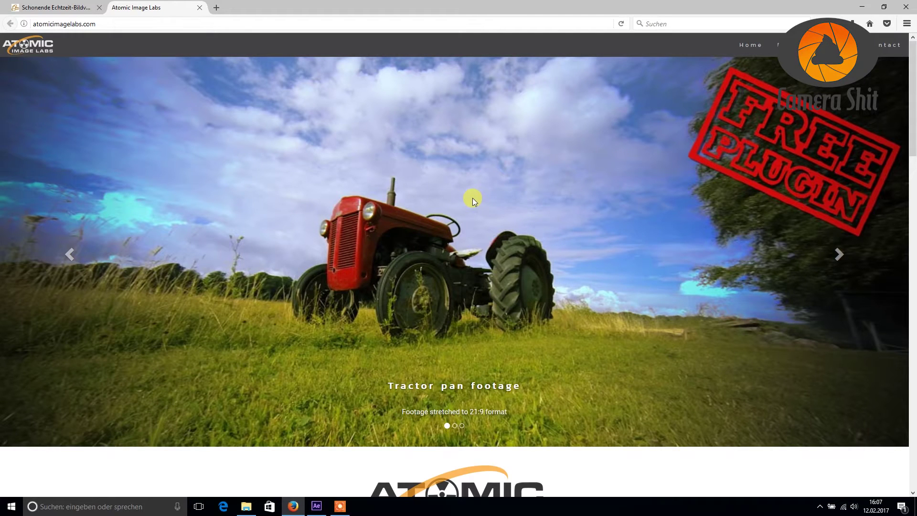
Scroll the Atomic Image Labs page to the Atomic Stretch section with its demo video and PC/Mac downloads.
{"action": "scroll", "coordinate": [471, 198], "scroll_direction": "down", "scroll_amount": 6}
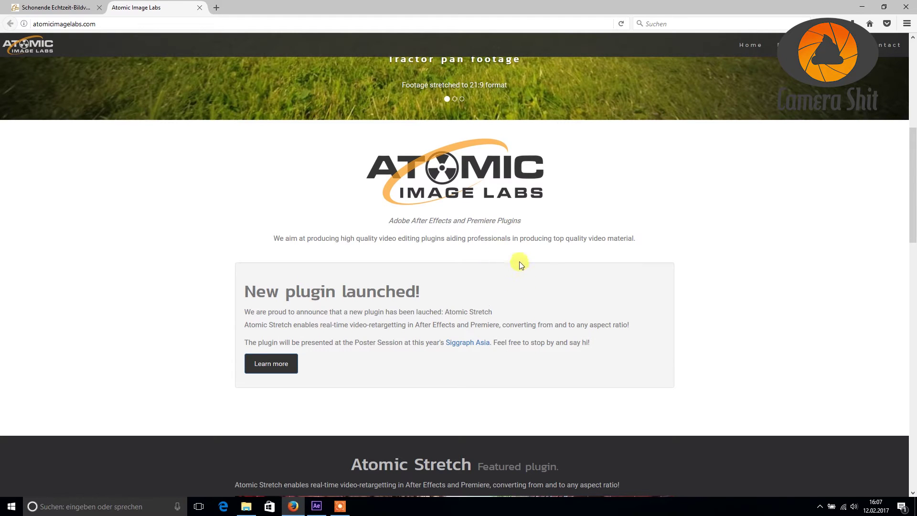
{"action": "scroll", "coordinate": [477, 219], "scroll_direction": "up", "scroll_amount": 5}
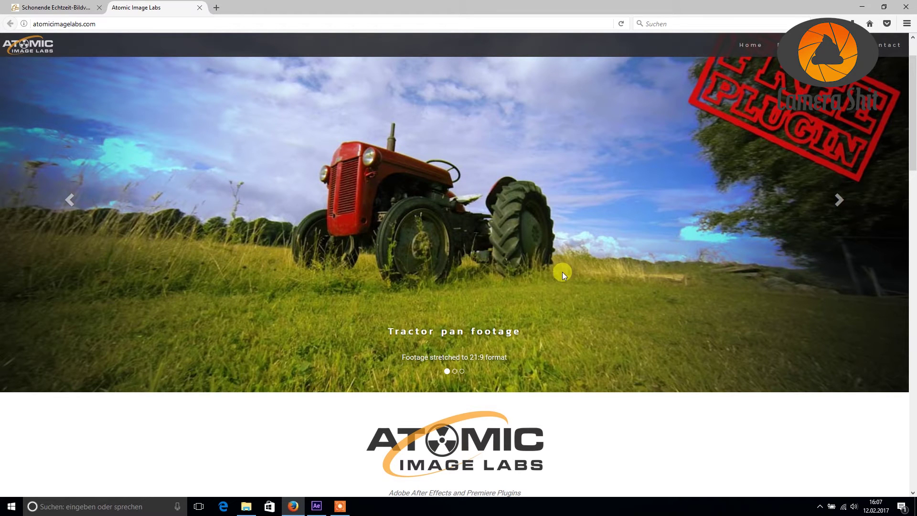
{"action": "scroll", "coordinate": [562, 272], "scroll_direction": "down", "scroll_amount": 5}
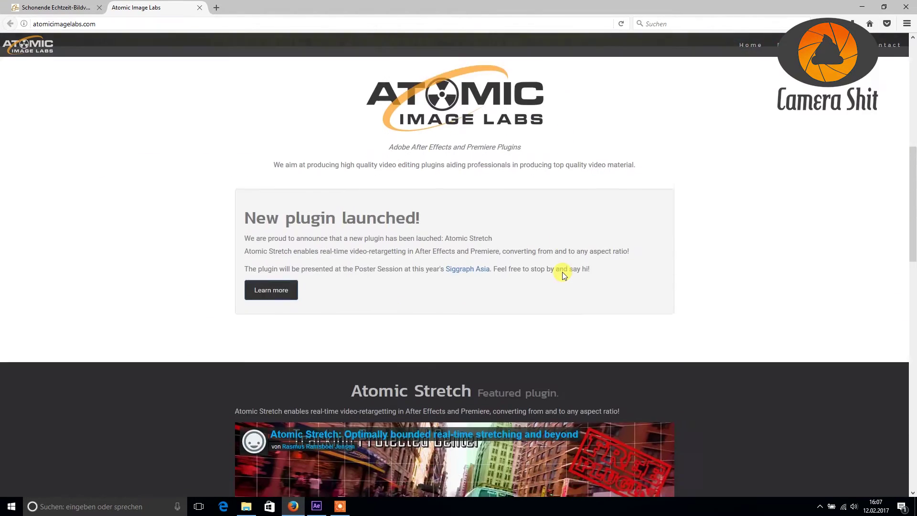
{"action": "scroll", "coordinate": [563, 273], "scroll_direction": "down", "scroll_amount": 6}
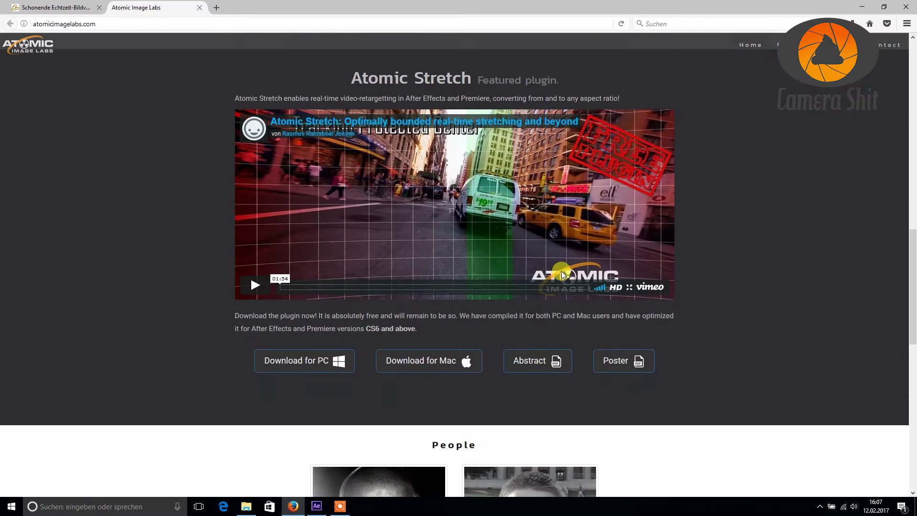
{"action": "scroll", "coordinate": [559, 270], "scroll_direction": "down", "scroll_amount": 5}
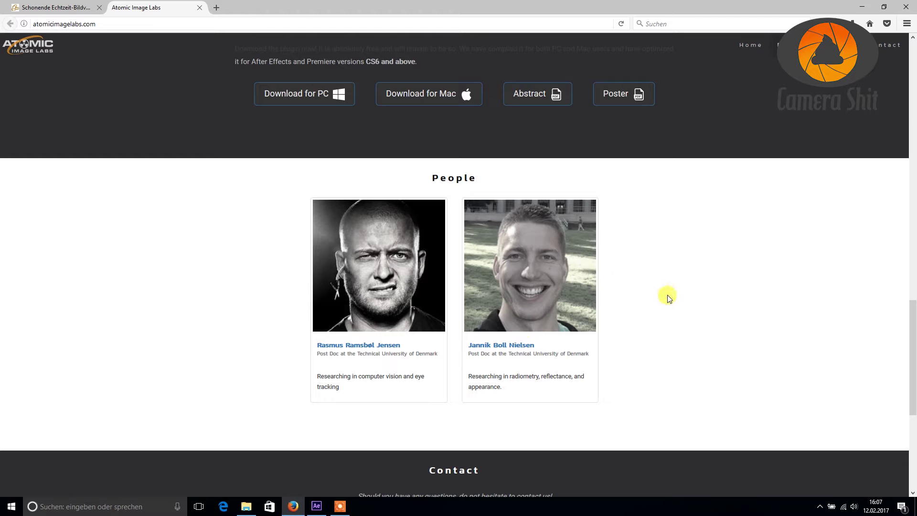
{"action": "scroll", "coordinate": [668, 296], "scroll_direction": "up", "scroll_amount": 6}
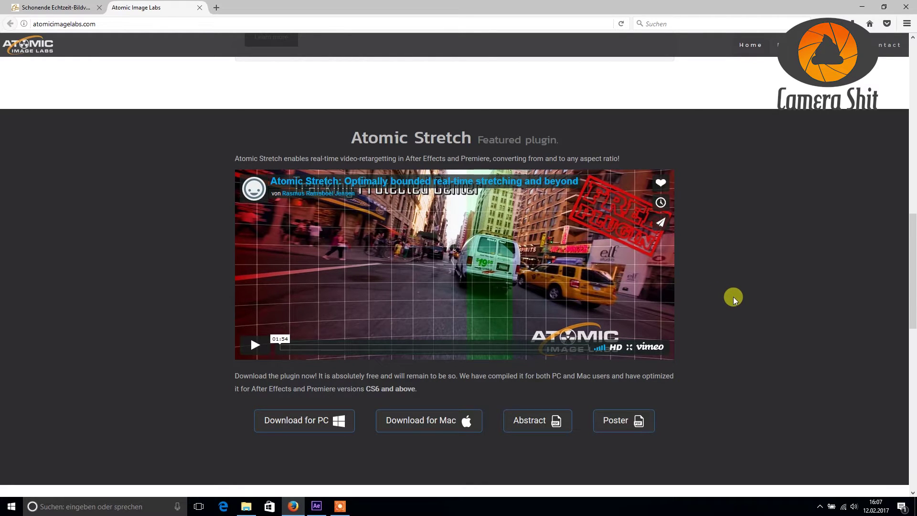
{"action": "scroll", "coordinate": [732, 297], "scroll_direction": "down", "scroll_amount": 2}
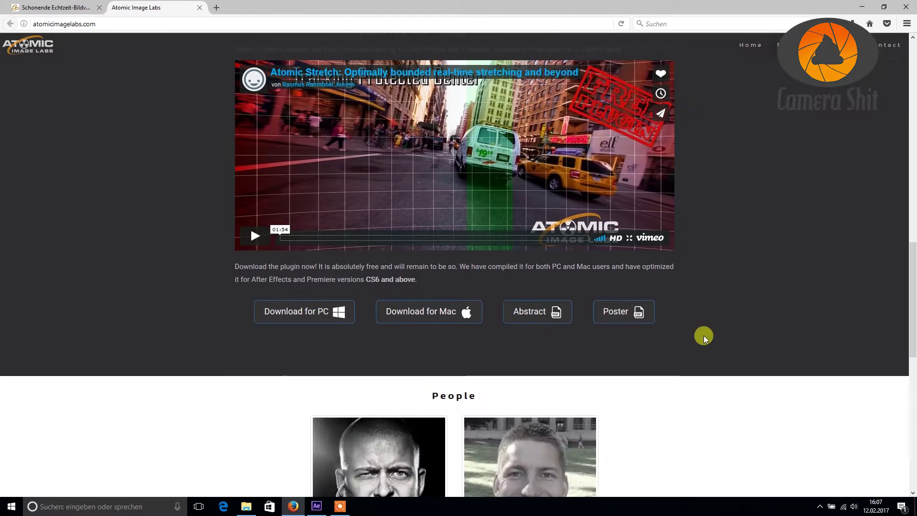
Switch to After Effects, where the 2160×1080 Comp 1 and the DJI Mavic clip are loaded.
{"action": "left_click", "coordinate": [317, 506]}
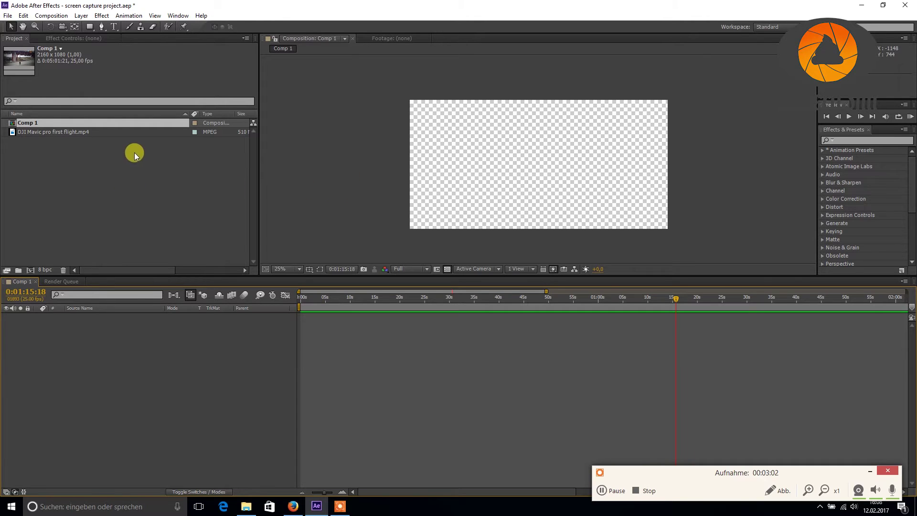
Add the DJI Mavic clip to Comp 1, confirm the 2160 px width, and slide it earlier to drone shots.
{"action": "left_click_drag", "start_coordinate": [33, 133], "coordinate": [537, 167]}
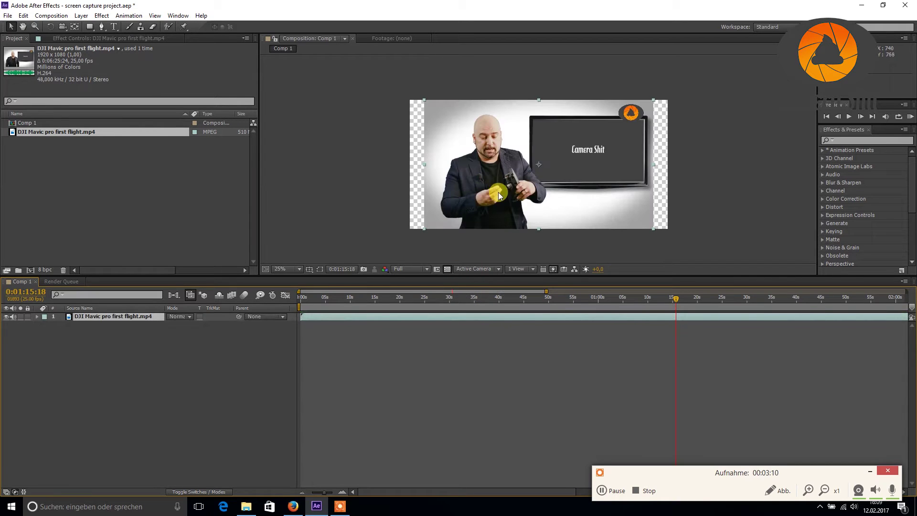
{"action": "left_click", "coordinate": [48, 18]}
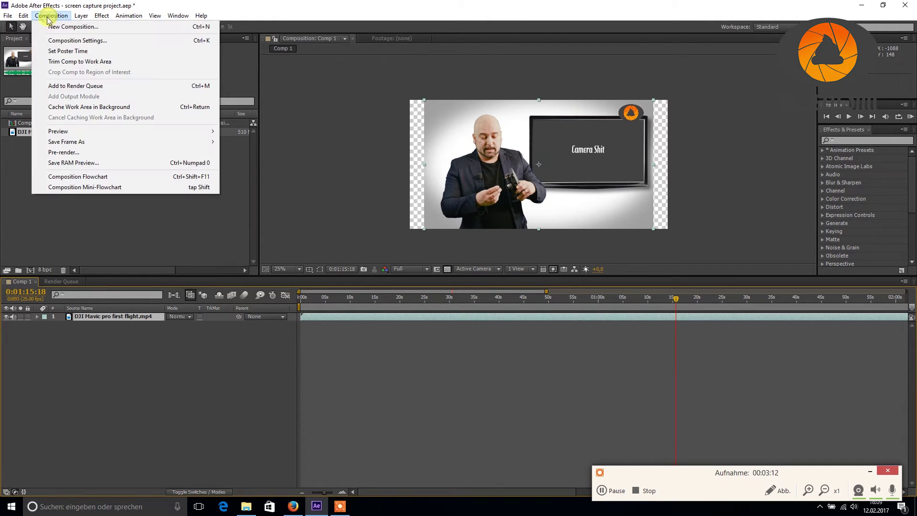
{"action": "left_click", "coordinate": [69, 41]}
{"action": "left_click_drag", "start_coordinate": [211, 205], "coordinate": [222, 204]}
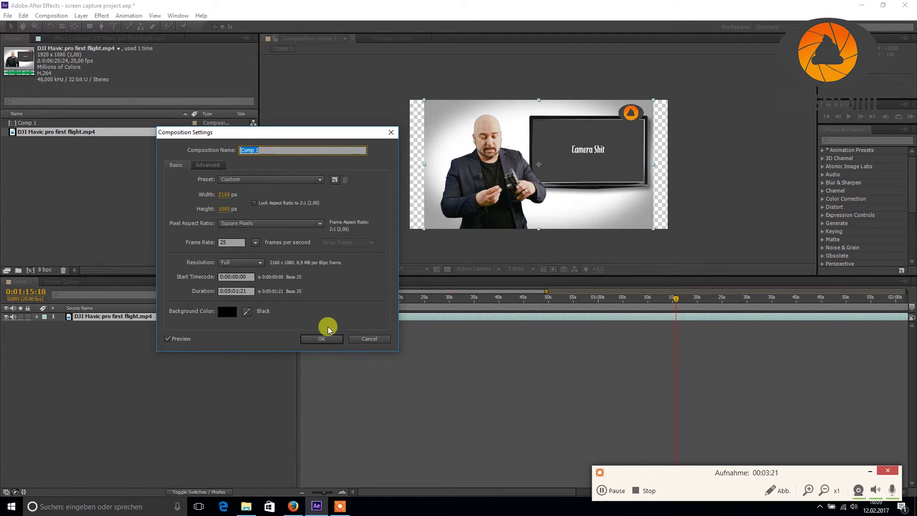
{"action": "left_click", "coordinate": [364, 340]}
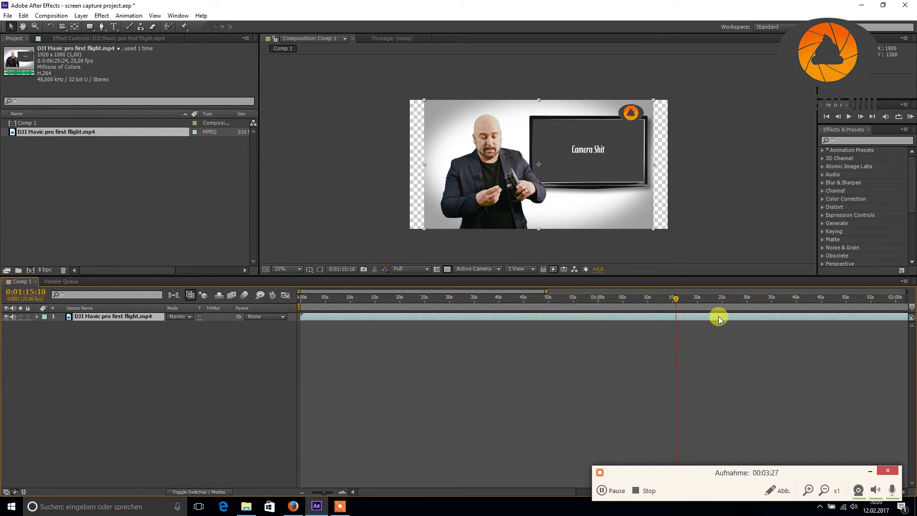
{"action": "left_click_drag", "start_coordinate": [718, 316], "coordinate": [548, 309]}
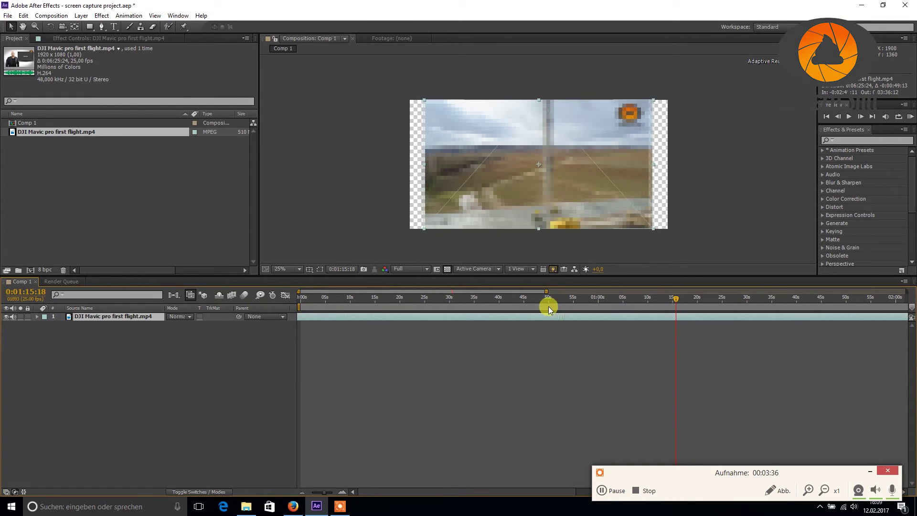
{"action": "left_click_drag", "start_coordinate": [491, 317], "coordinate": [470, 314]}
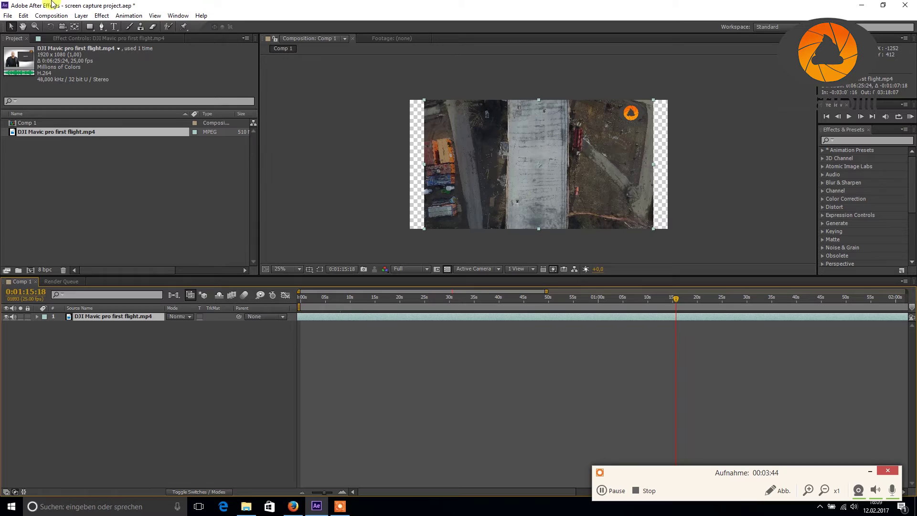
Apply Effect > Atomic Image Labs > Atomic Stretch to the DJI clip layer.
{"action": "left_click", "coordinate": [102, 15]}
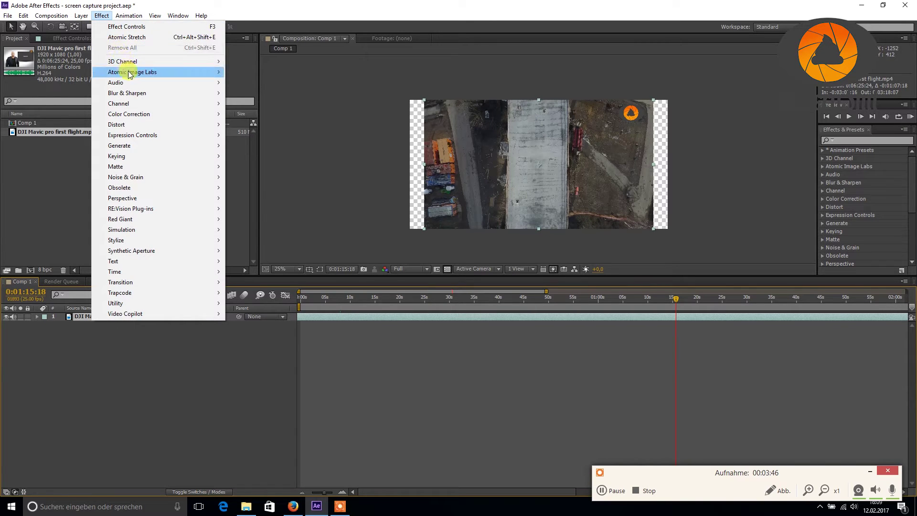
{"action": "mouse_move", "coordinate": [141, 72]}
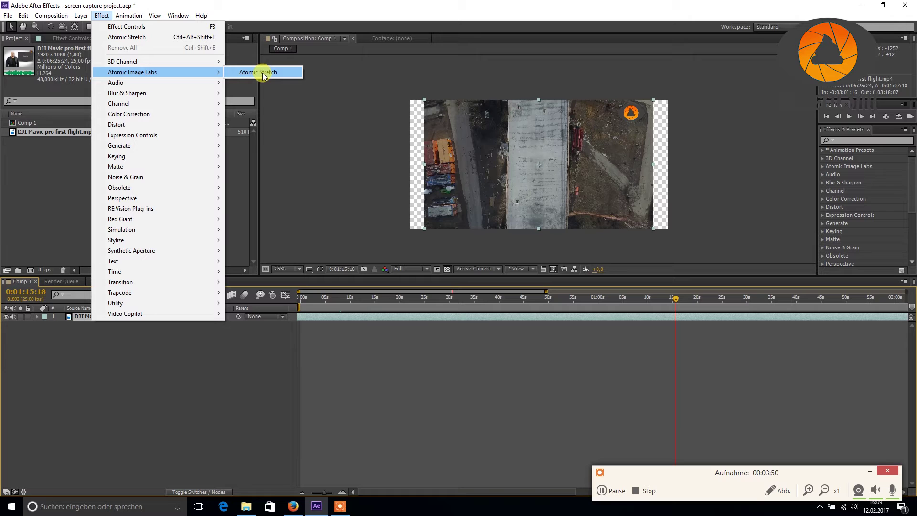
{"action": "left_click", "coordinate": [262, 73]}
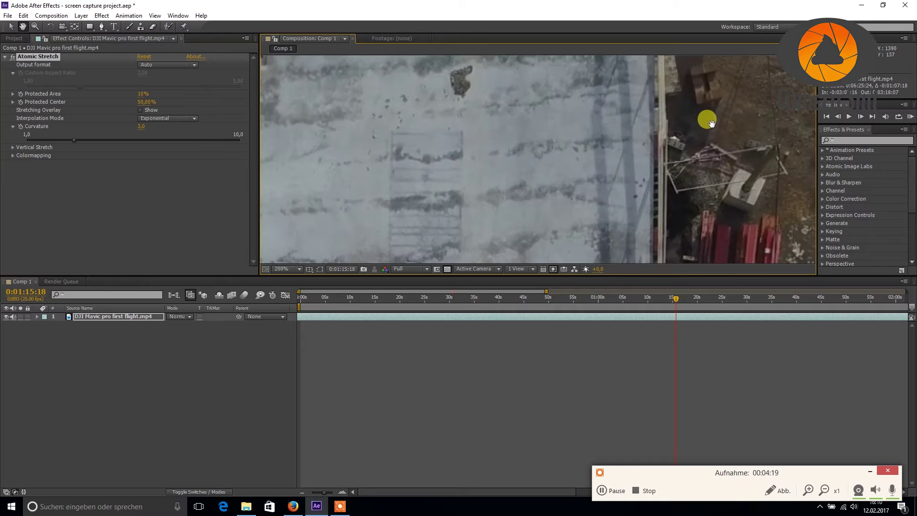
Pan and zoom the Composition viewer to inspect the stretched footage filling the frame.
{"action": "left_click_drag", "start_coordinate": [706, 119], "coordinate": [311, 117]}
{"action": "key", "text": "v"}
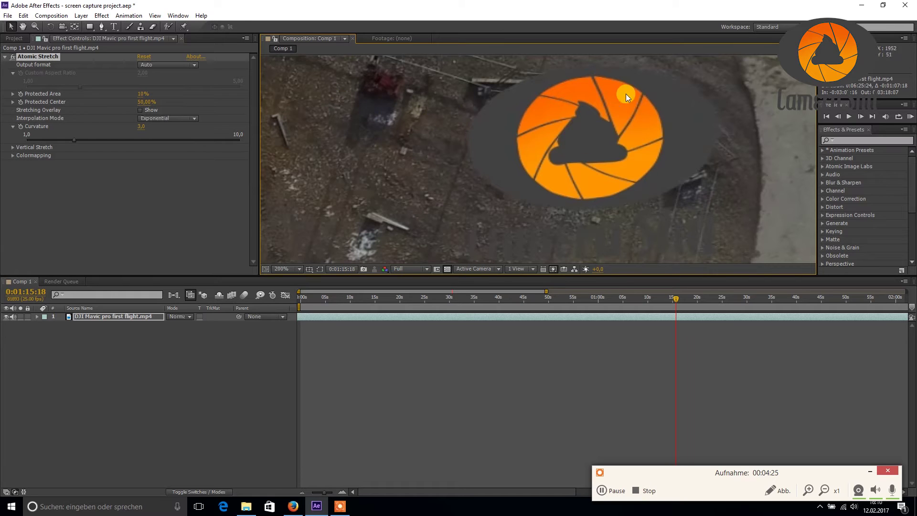
{"action": "scroll", "coordinate": [494, 125], "scroll_direction": "down", "scroll_amount": 8}
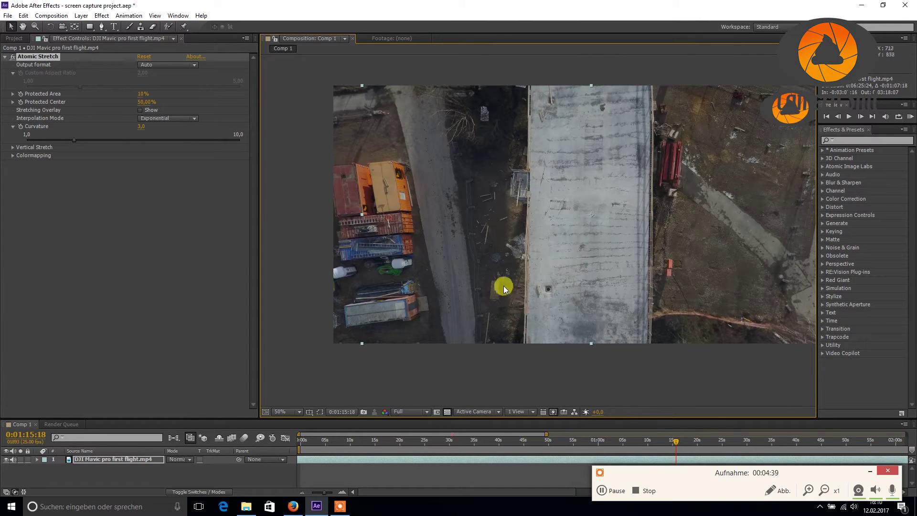
{"action": "key", "text": "h"}
{"action": "left_click_drag", "start_coordinate": [489, 280], "coordinate": [460, 285]}
{"action": "key", "text": "v"}
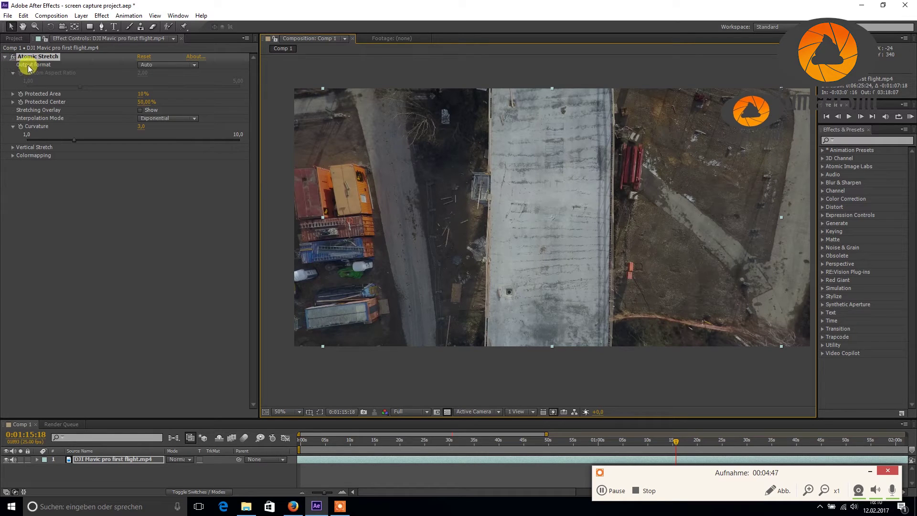
Try Atomic Stretch output formats 4:3 and 16:9, then pick 21:9 (true 64:27).
{"action": "left_click", "coordinate": [194, 66]}
{"action": "left_click", "coordinate": [183, 77]}
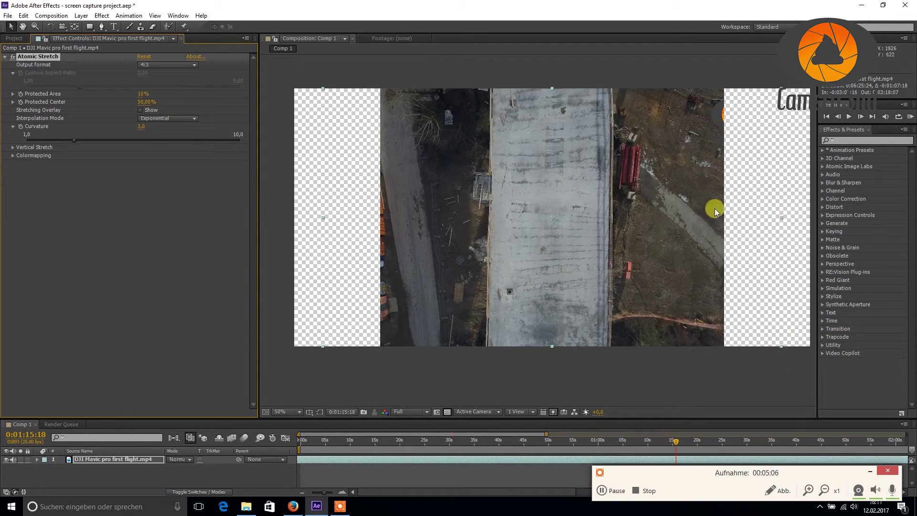
{"action": "left_click", "coordinate": [194, 65]}
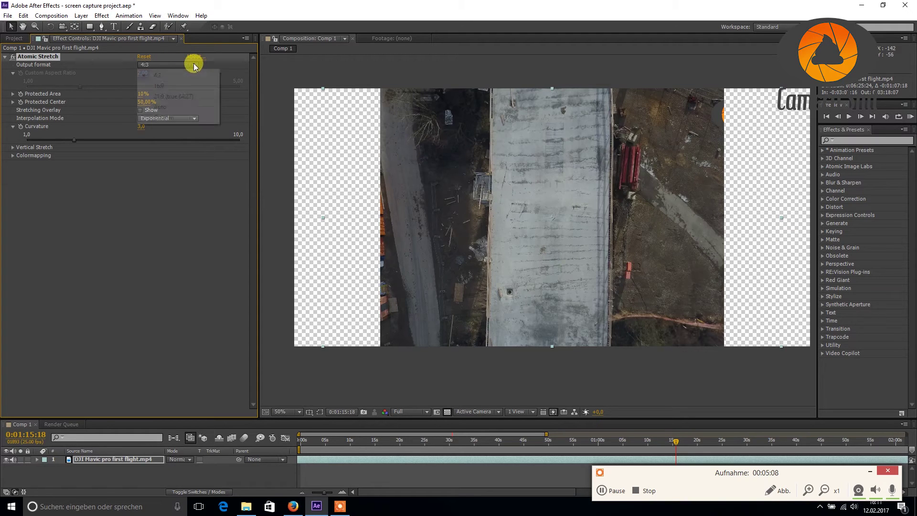
{"action": "left_click", "coordinate": [177, 84]}
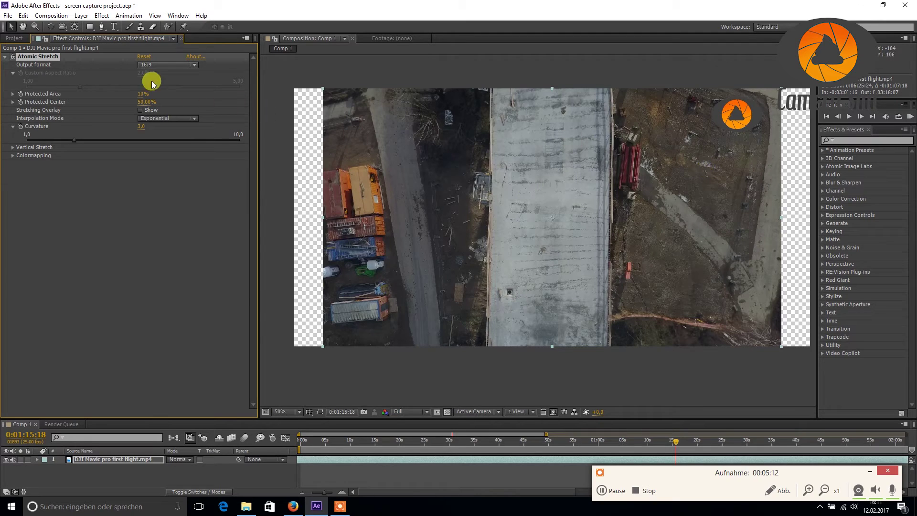
{"action": "left_click", "coordinate": [194, 66]}
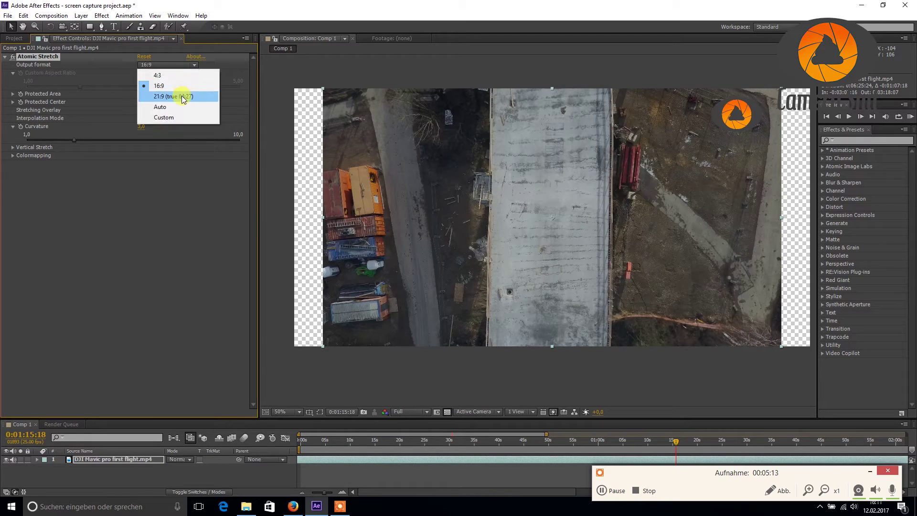
{"action": "left_click", "coordinate": [180, 94]}
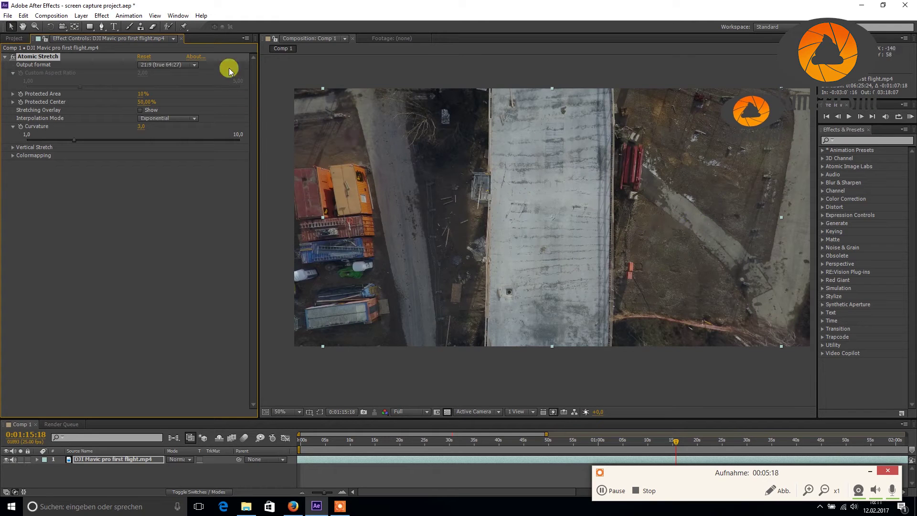
Test a Custom aspect ratio with its slider, then return to 21:9 (true 64:27).
{"action": "left_click", "coordinate": [194, 64]}
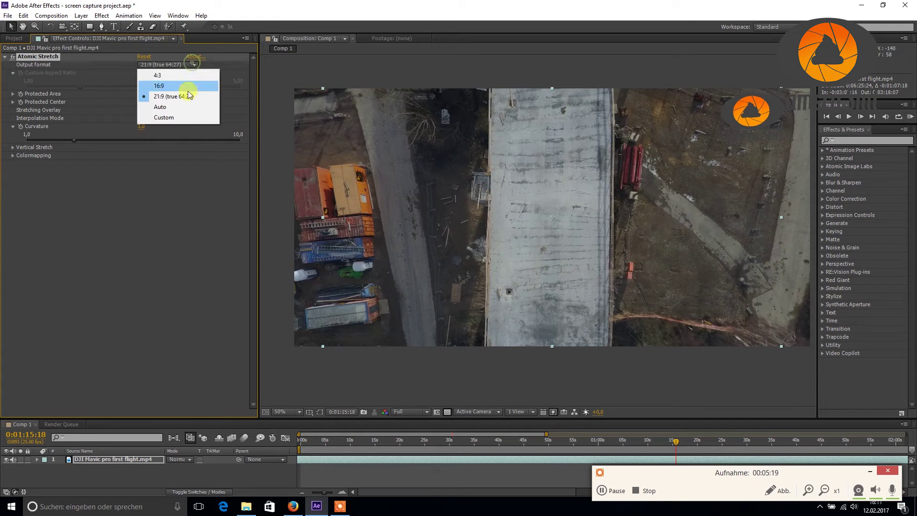
{"action": "left_click", "coordinate": [184, 121]}
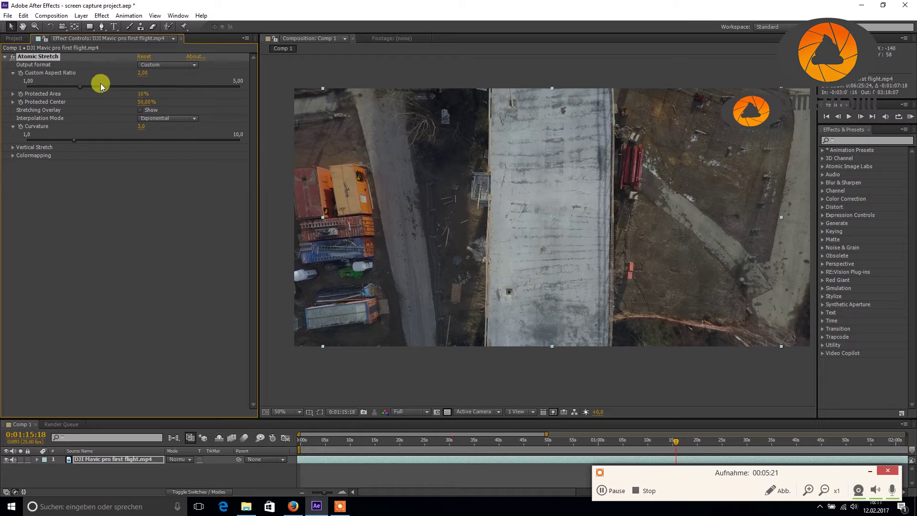
{"action": "left_click", "coordinate": [58, 86]}
{"action": "left_click_drag", "start_coordinate": [55, 81], "coordinate": [106, 76]}
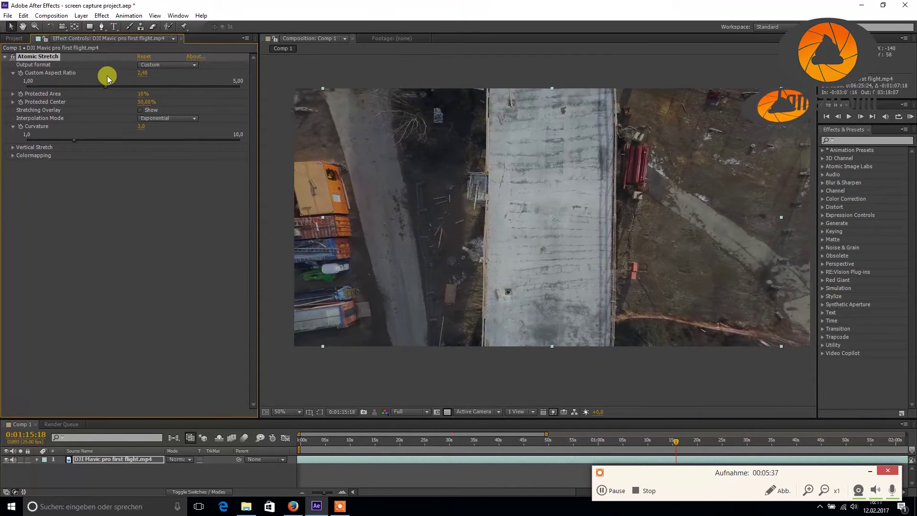
{"action": "left_click", "coordinate": [195, 67]}
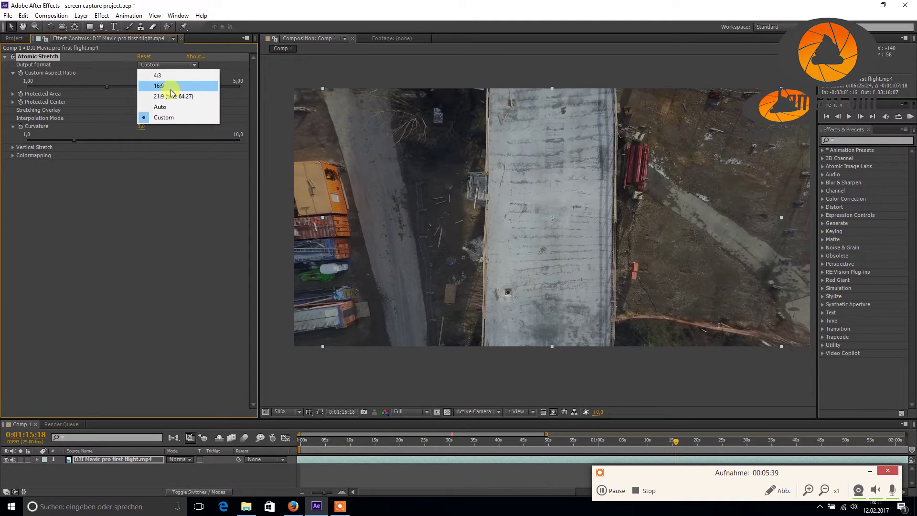
{"action": "left_click", "coordinate": [170, 95]}
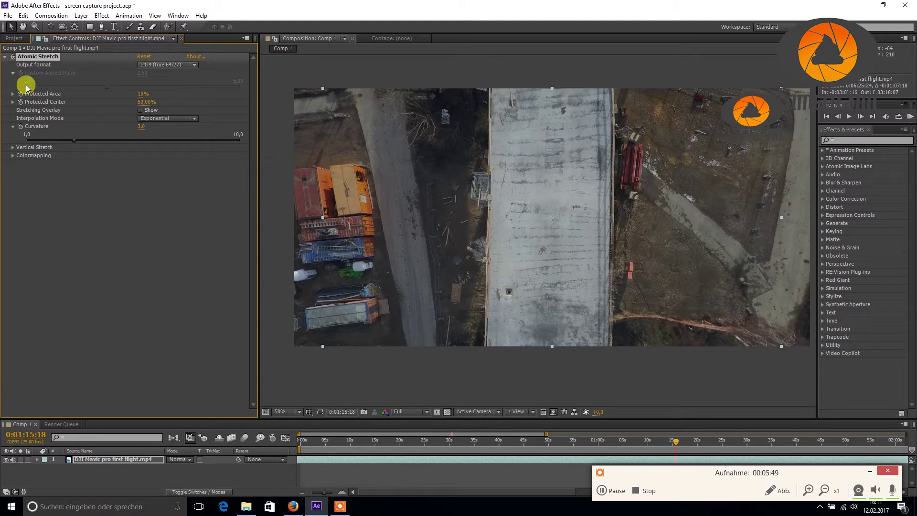
Expand Protected Area, show the Stretching Overlay, and set the protected band to 20%.
{"action": "left_click", "coordinate": [13, 73]}
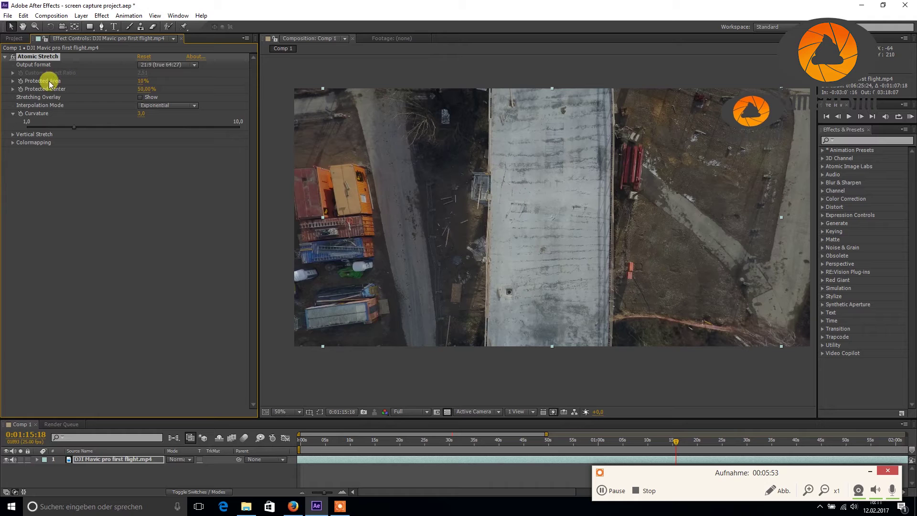
{"action": "left_click", "coordinate": [13, 81]}
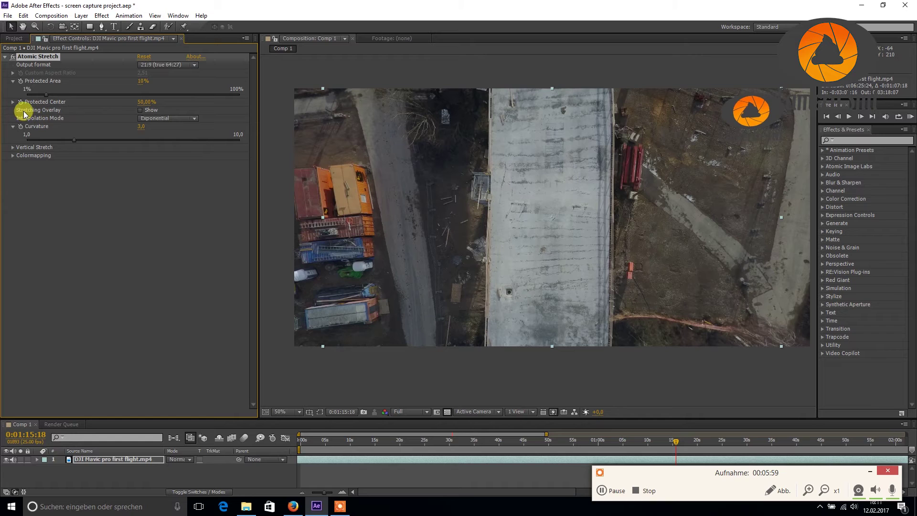
{"action": "left_click", "coordinate": [141, 110]}
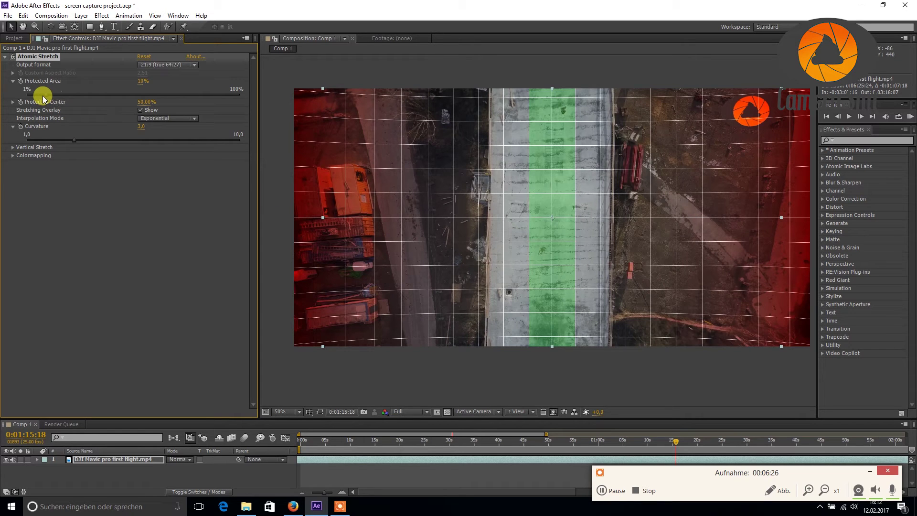
{"action": "left_click_drag", "start_coordinate": [47, 94], "coordinate": [235, 85]}
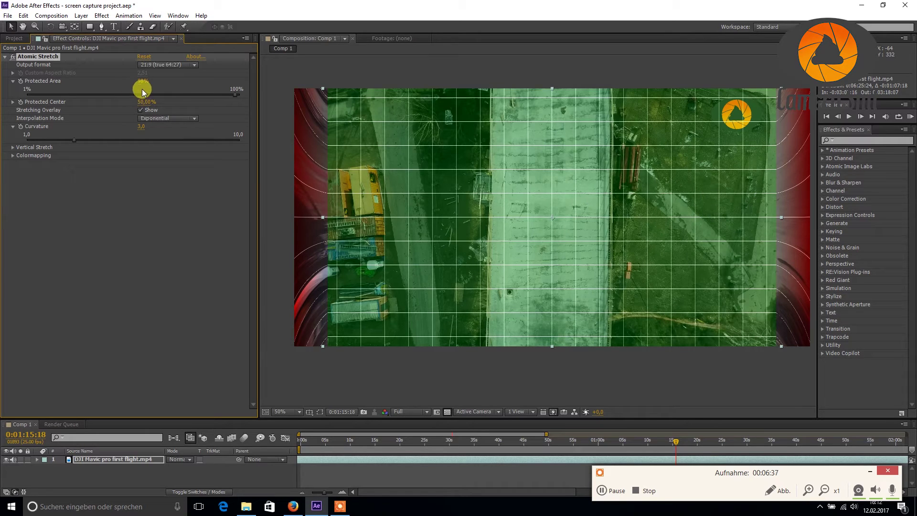
{"action": "left_click_drag", "start_coordinate": [142, 89], "coordinate": [95, 86]}
{"action": "left_click_drag", "start_coordinate": [154, 94], "coordinate": [68, 102]}
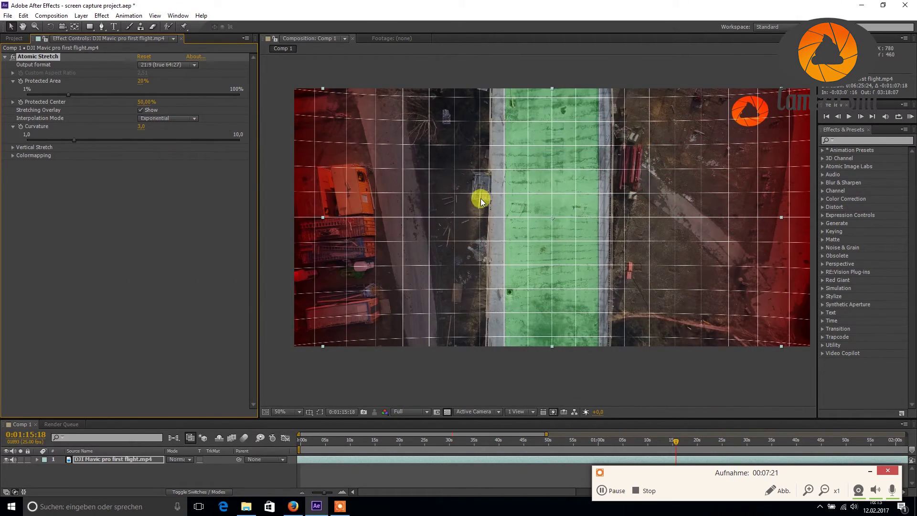
Collapse the Protected Area section of the Atomic Stretch effect.
{"action": "left_click", "coordinate": [50, 81]}
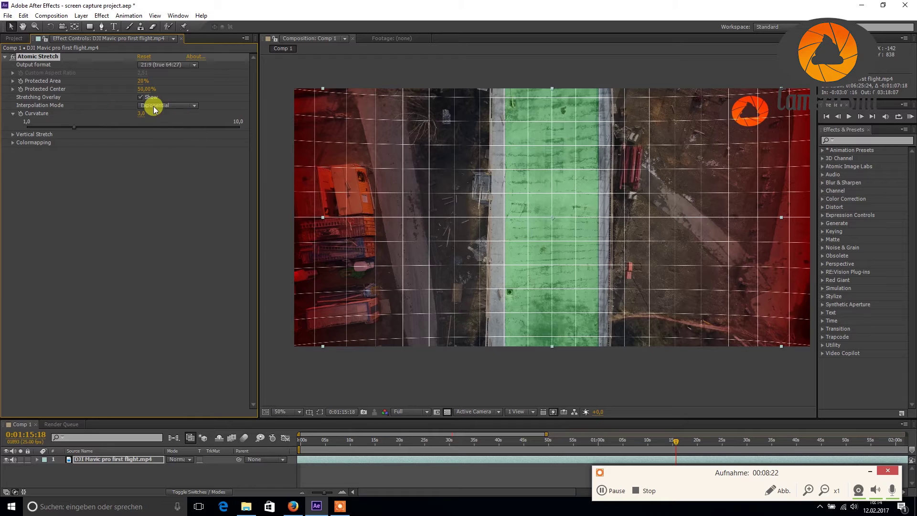
{"action": "left_click", "coordinate": [195, 106]}
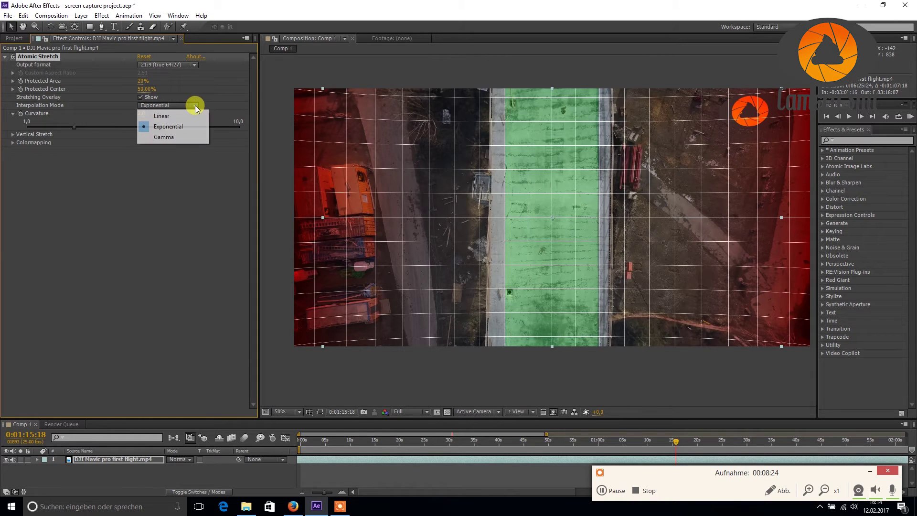
{"action": "left_click", "coordinate": [168, 116]}
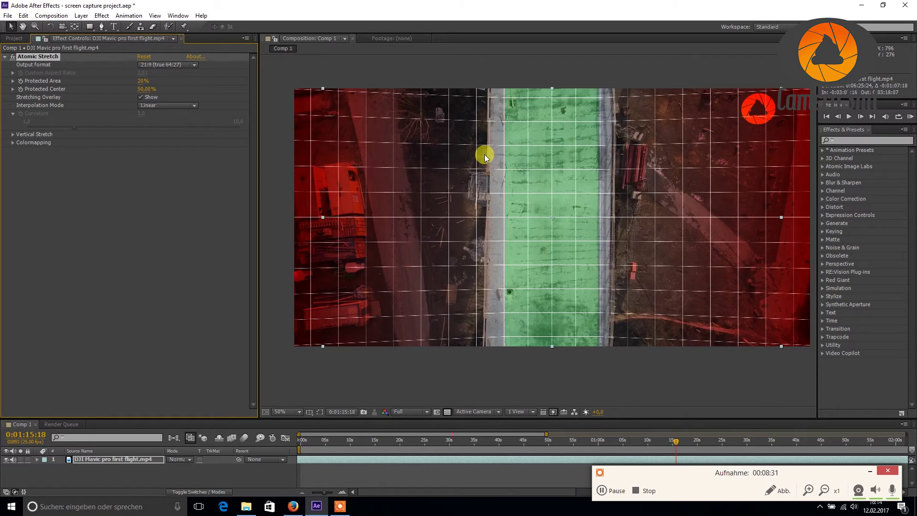
{"action": "left_click", "coordinate": [193, 110]}
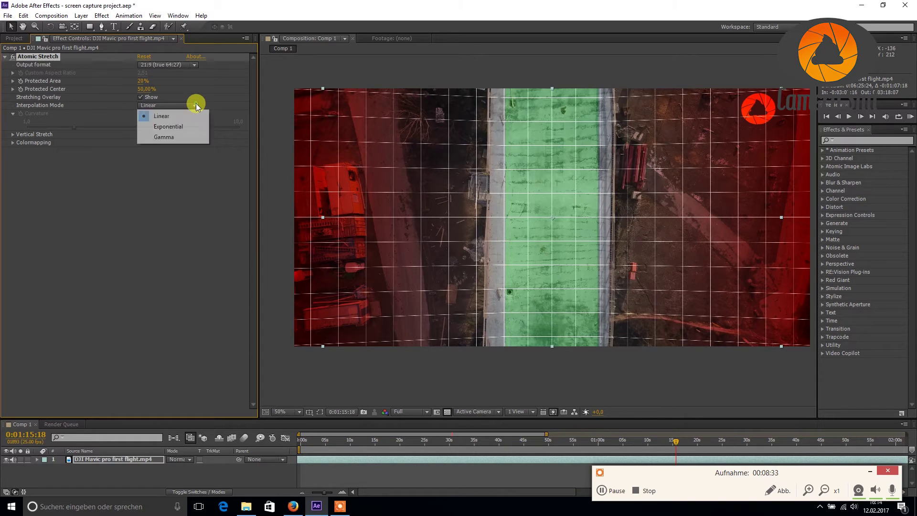
{"action": "left_click", "coordinate": [185, 136]}
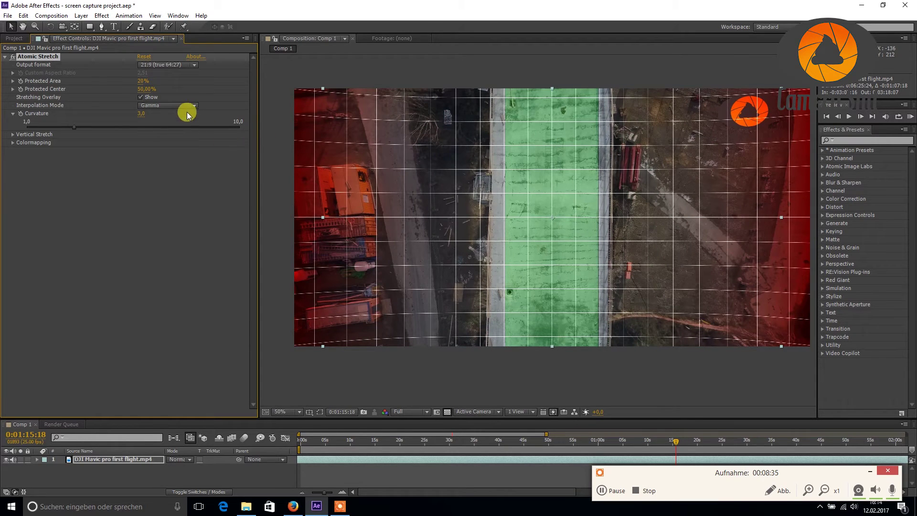
{"action": "left_click", "coordinate": [193, 106]}
{"action": "left_click", "coordinate": [186, 127]}
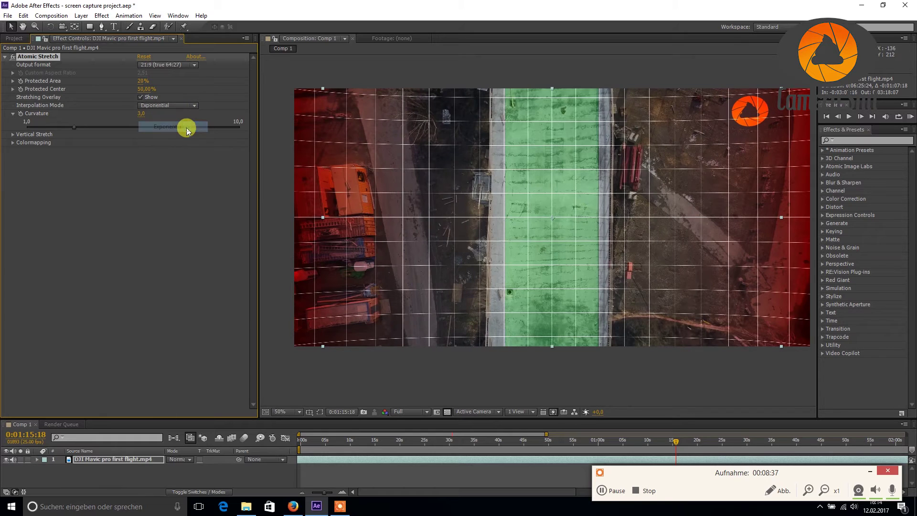
{"action": "left_click_drag", "start_coordinate": [85, 127], "coordinate": [125, 128]}
{"action": "left_click", "coordinate": [144, 115]}
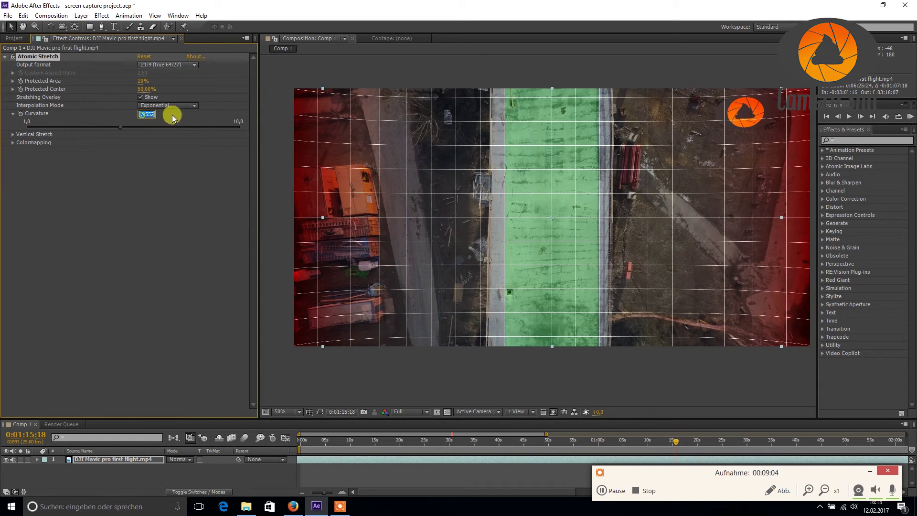
{"action": "type", "text": "3"}
{"action": "key", "text": "Return"}
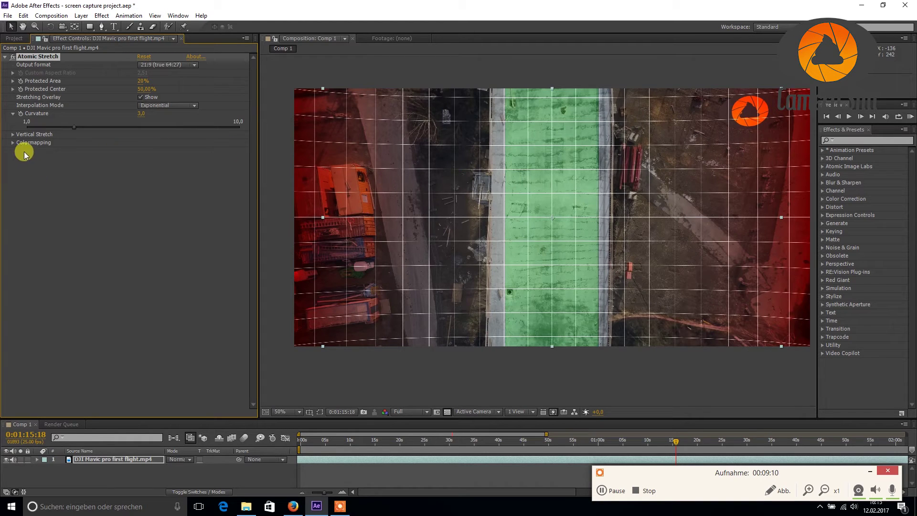
Scrub Vertical Stretch Amount down to about 0% and turn off the Stretching Overlay.
{"action": "left_click", "coordinate": [12, 135]}
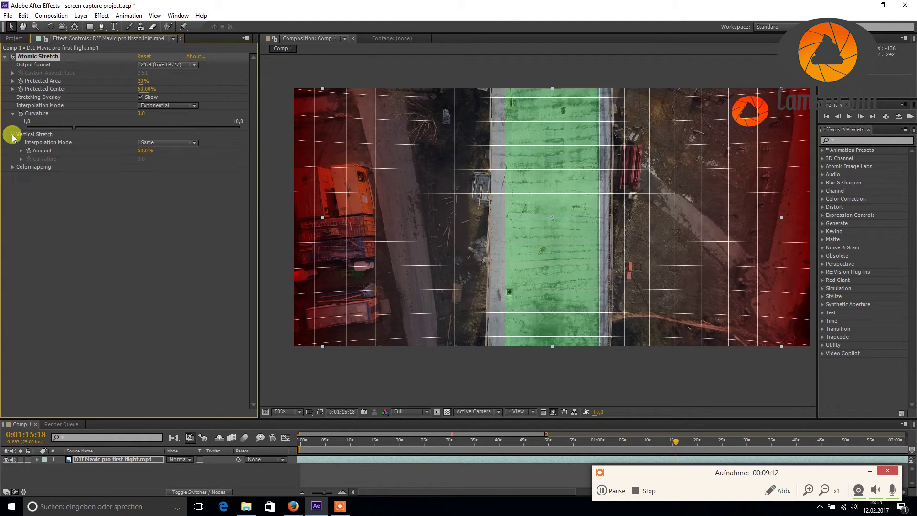
{"action": "left_click", "coordinate": [12, 113]}
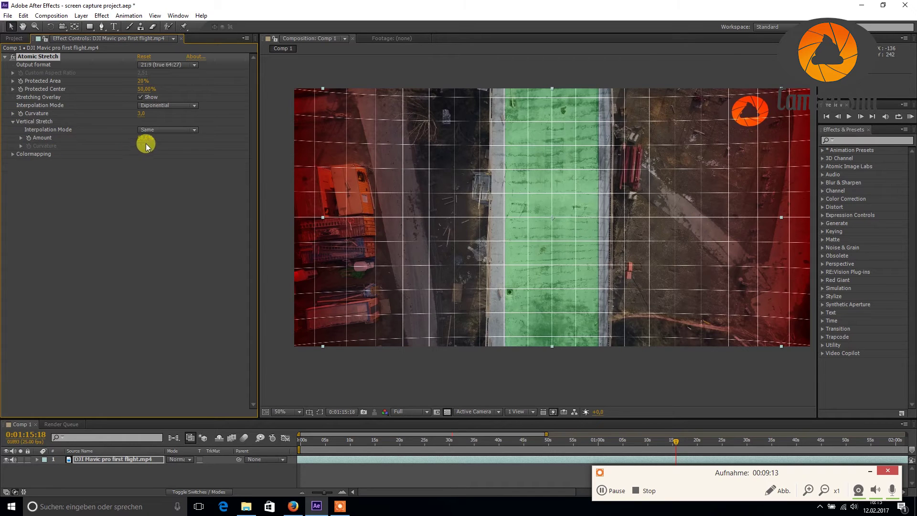
{"action": "mouse_move", "coordinate": [142, 139]}
{"action": "left_mouse_down"}
{"action": "mouse_move", "coordinate": [199, 131]}
{"action": "mouse_move", "coordinate": [123, 134]}
{"action": "mouse_move", "coordinate": [221, 130]}
{"action": "mouse_move", "coordinate": [133, 133]}
{"action": "left_mouse_up"}
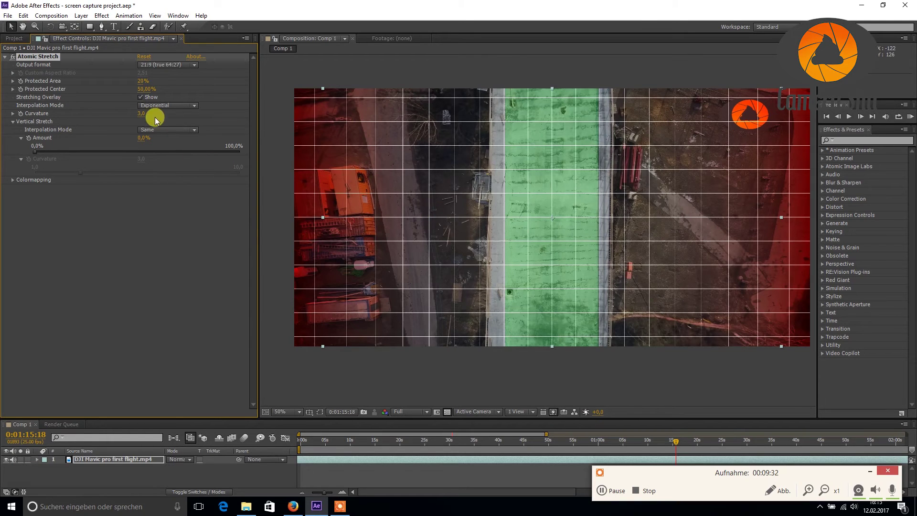
{"action": "left_click", "coordinate": [140, 97]}
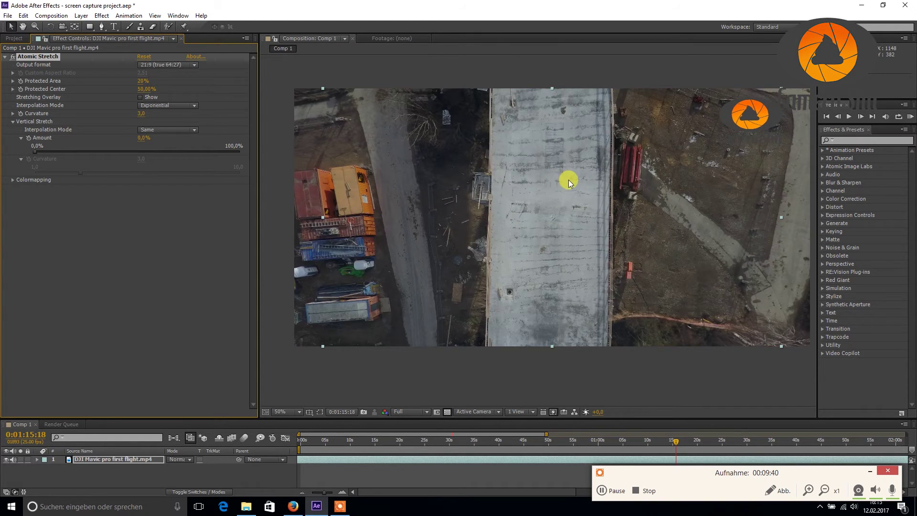
Switch the output format to 16:9 for comparison, then back to 21:9 (true 64:27).
{"action": "left_click", "coordinate": [194, 64]}
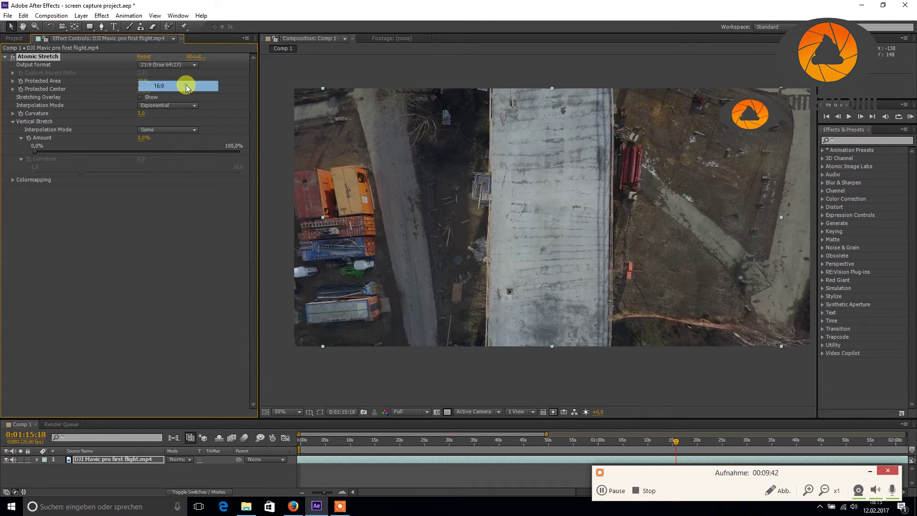
{"action": "left_click", "coordinate": [188, 86]}
{"action": "left_click", "coordinate": [193, 65]}
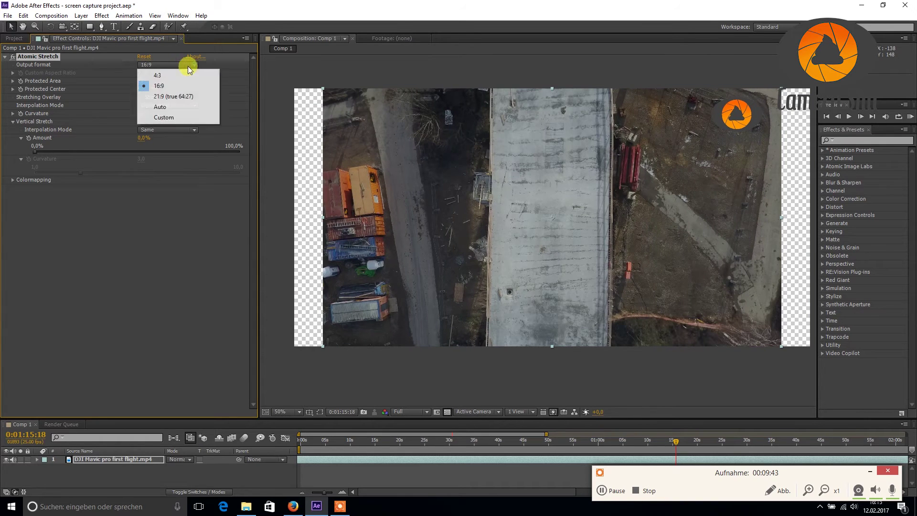
{"action": "left_click", "coordinate": [172, 97]}
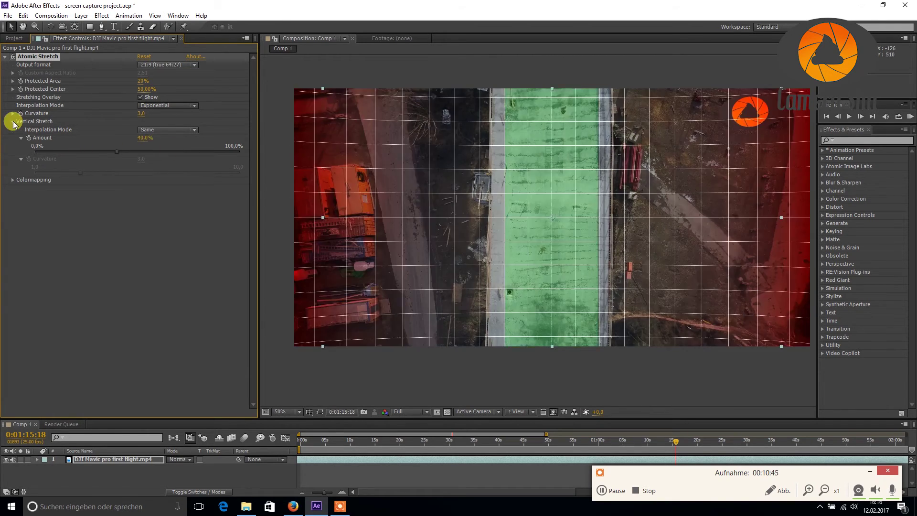
Enable Stretch Colormapping, hide the overlay, and raise the stretched-edge Saturation to 100.
{"action": "left_click", "coordinate": [12, 121]}
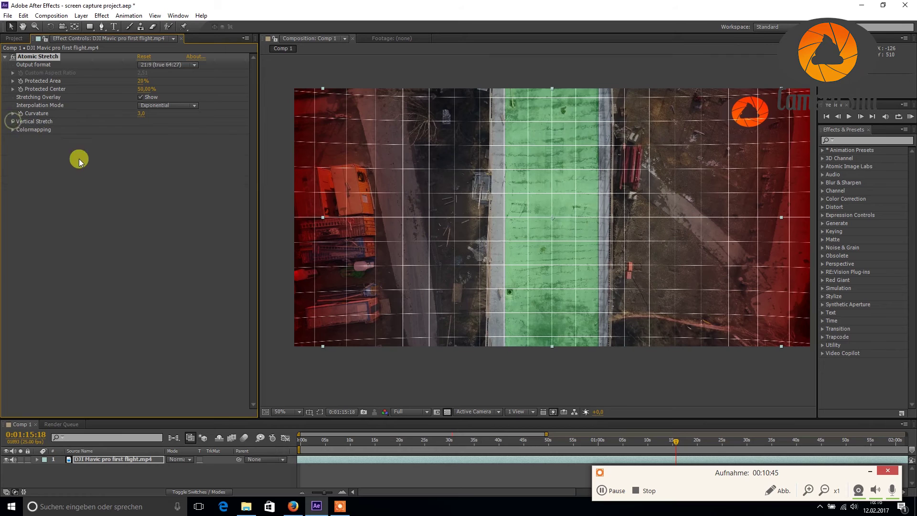
{"action": "left_click", "coordinate": [13, 130]}
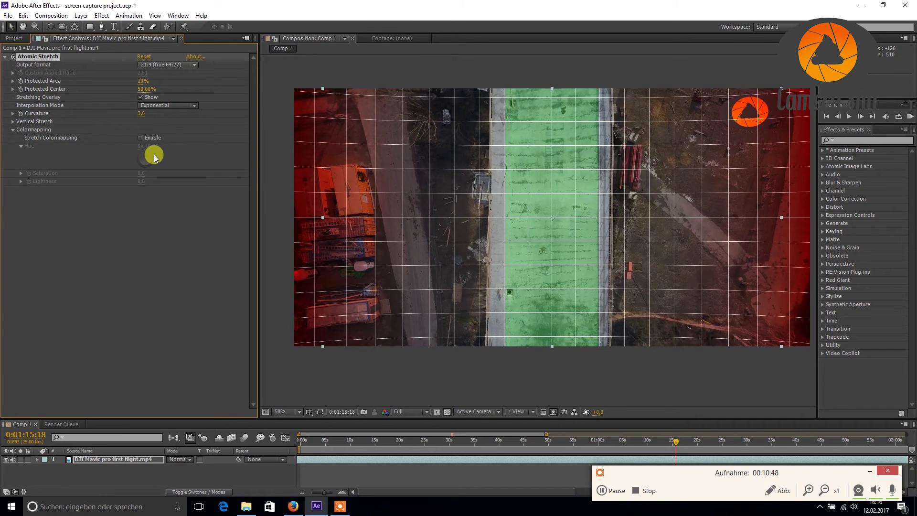
{"action": "left_click", "coordinate": [139, 138]}
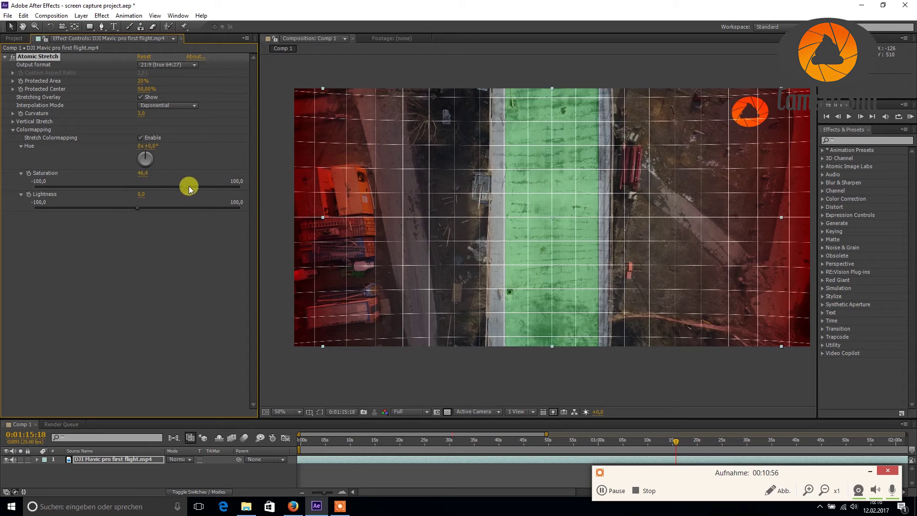
{"action": "left_click_drag", "start_coordinate": [189, 189], "coordinate": [106, 188]}
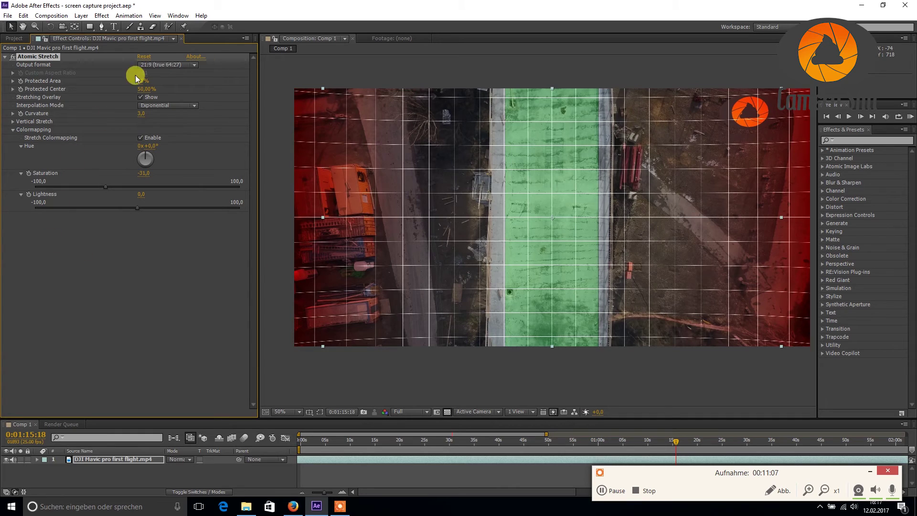
{"action": "left_click", "coordinate": [141, 97]}
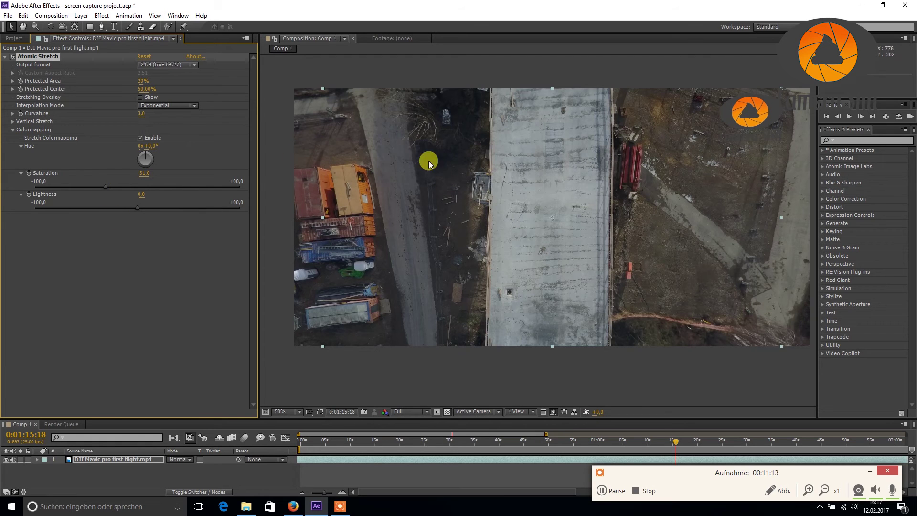
{"action": "left_click_drag", "start_coordinate": [106, 190], "coordinate": [273, 187]}
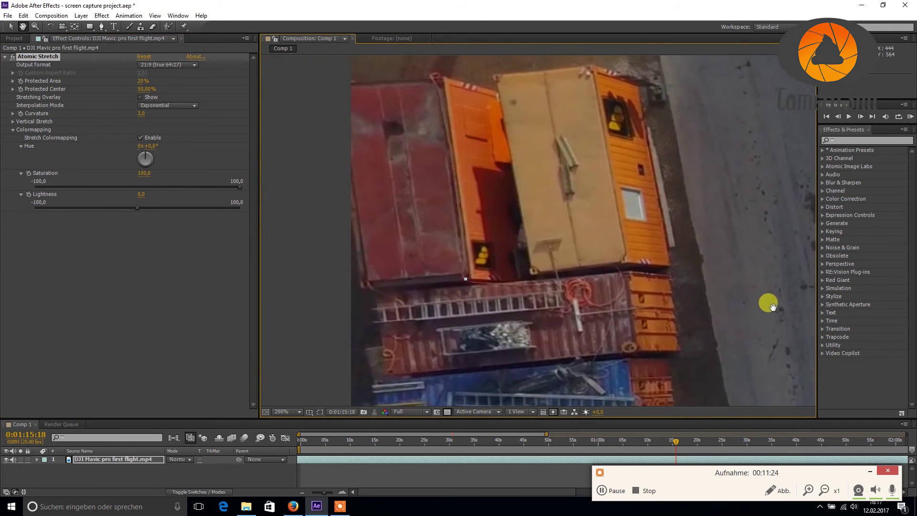
Pan around the container close-up and preview saturation -100 and lightness near 100, ending at lightness 2.6.
{"action": "key", "text": "v"}
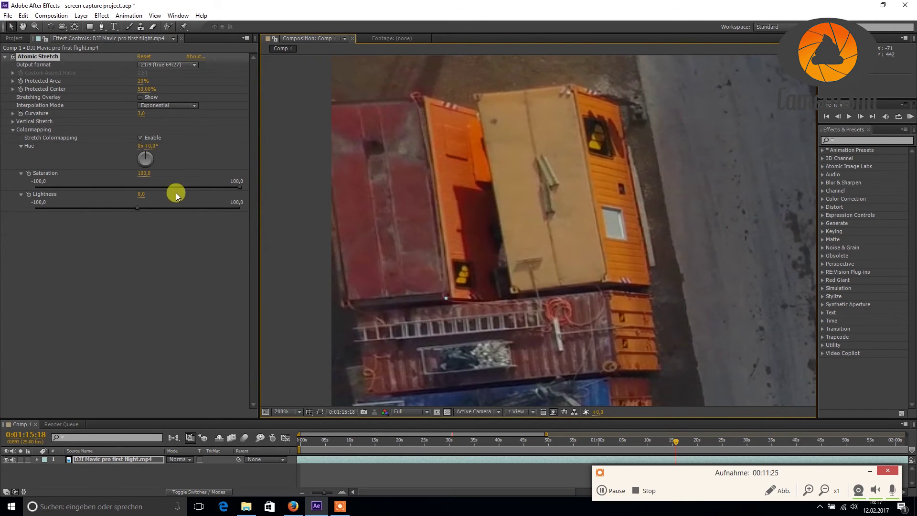
{"action": "left_click_drag", "start_coordinate": [239, 189], "coordinate": [266, 195]}
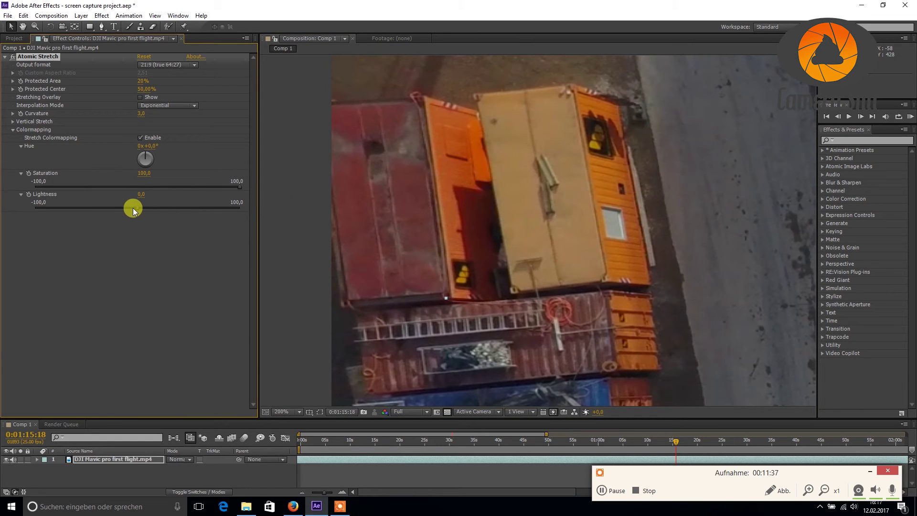
{"action": "mouse_move", "coordinate": [137, 211]}
{"action": "left_mouse_down"}
{"action": "mouse_move", "coordinate": [254, 209]}
{"action": "mouse_move", "coordinate": [67, 209]}
{"action": "mouse_move", "coordinate": [148, 214]}
{"action": "mouse_move", "coordinate": [140, 211]}
{"action": "left_mouse_up"}
{"action": "scroll", "coordinate": [620, 194], "scroll_direction": "down", "scroll_amount": 5}
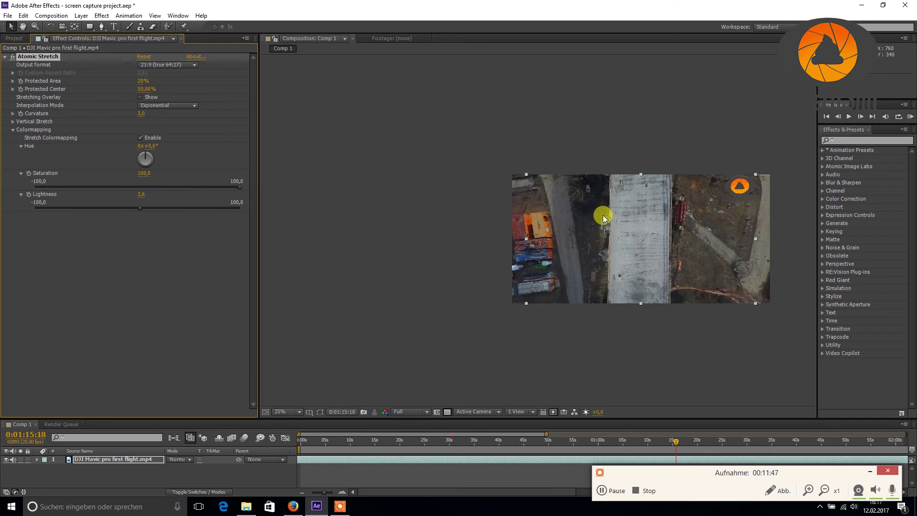
Zoom back out, then set Colormapping Saturation to -100 and Lightness to -27.3.
{"action": "scroll", "coordinate": [344, 170], "scroll_direction": "up", "scroll_amount": 2}
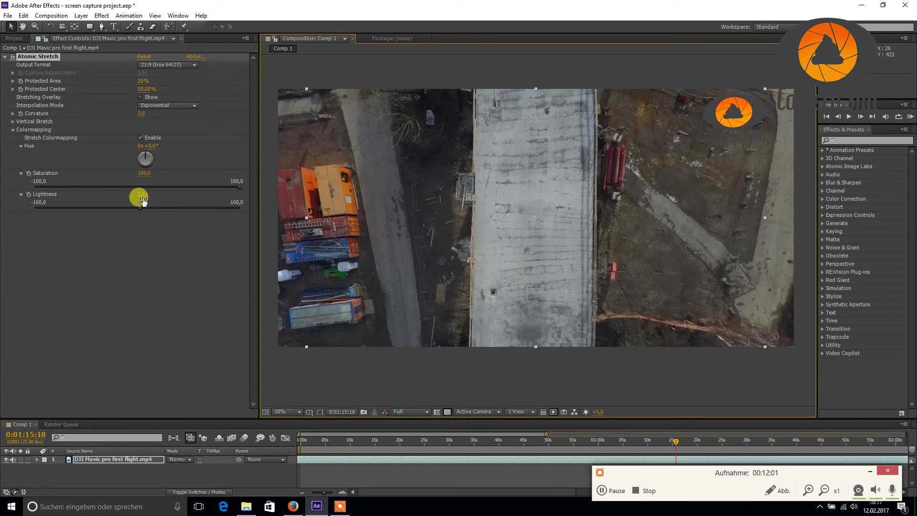
{"action": "left_click_drag", "start_coordinate": [239, 187], "coordinate": [24, 186]}
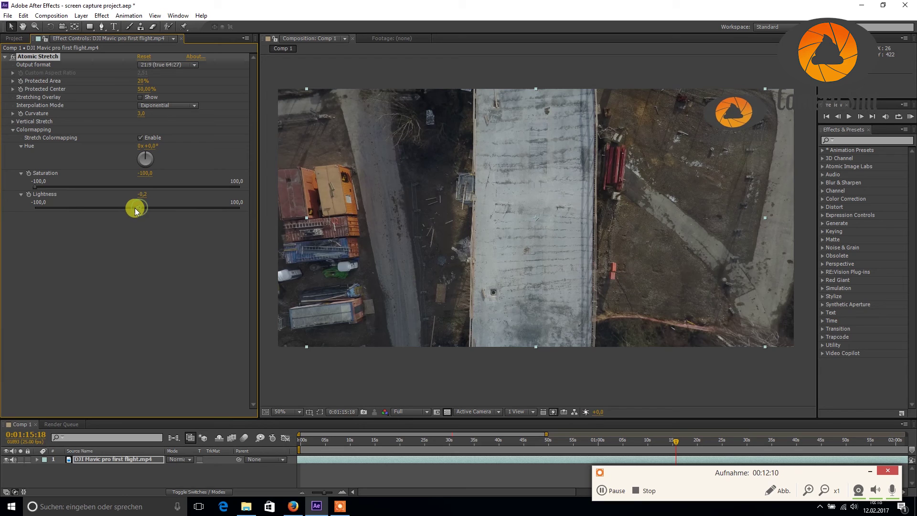
{"action": "left_click_drag", "start_coordinate": [136, 211], "coordinate": [109, 212]}
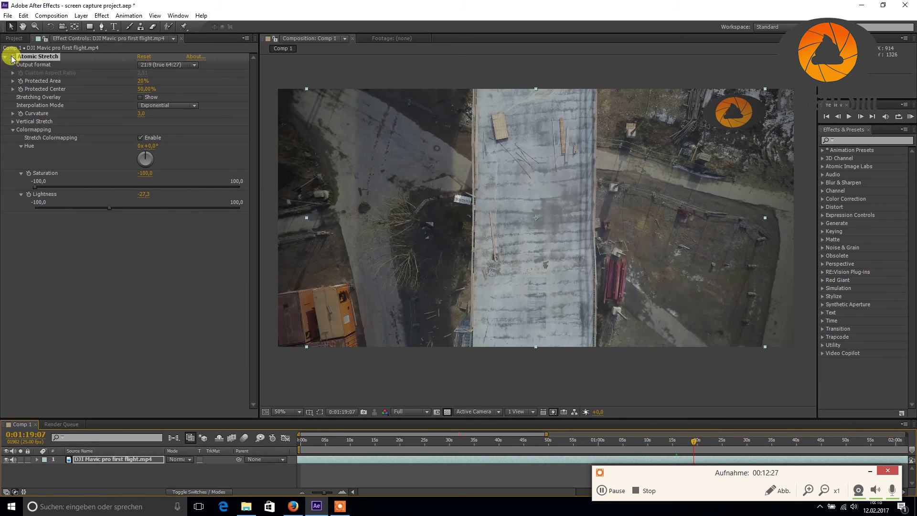
{"action": "left_click", "coordinate": [12, 59]}
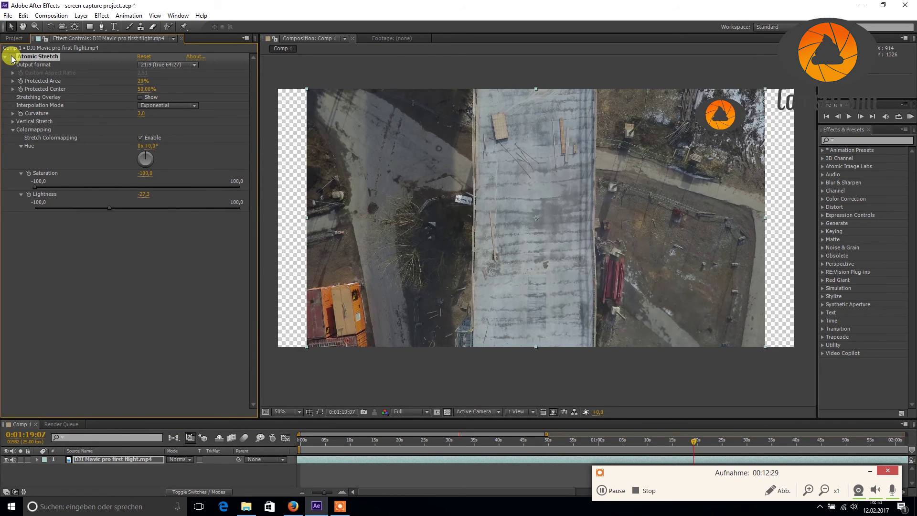
{"action": "left_click", "coordinate": [12, 58]}
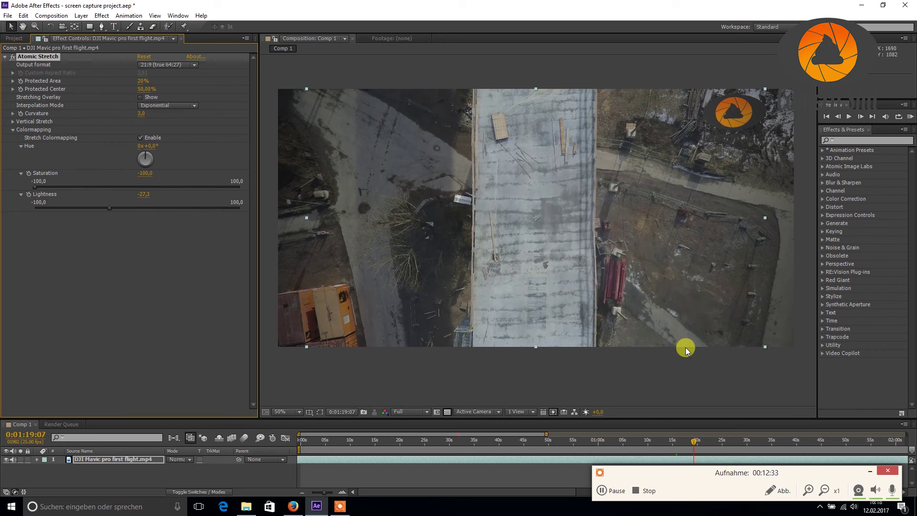
{"action": "left_click", "coordinate": [626, 459]}
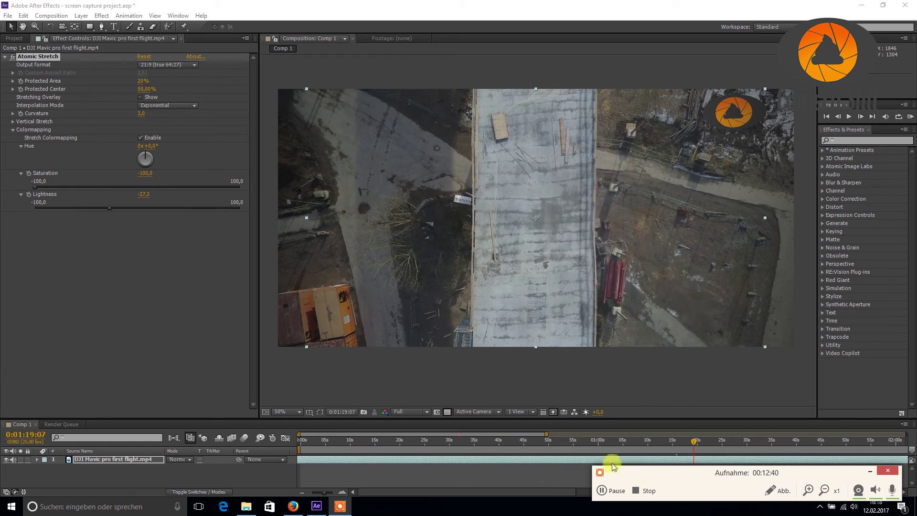
Move the playhead to the field shot at 0:00:15:13, then restore the composition viewer size.
{"action": "left_click_drag", "start_coordinate": [618, 418], "coordinate": [604, 259]}
{"action": "left_click_drag", "start_coordinate": [749, 300], "coordinate": [617, 302]}
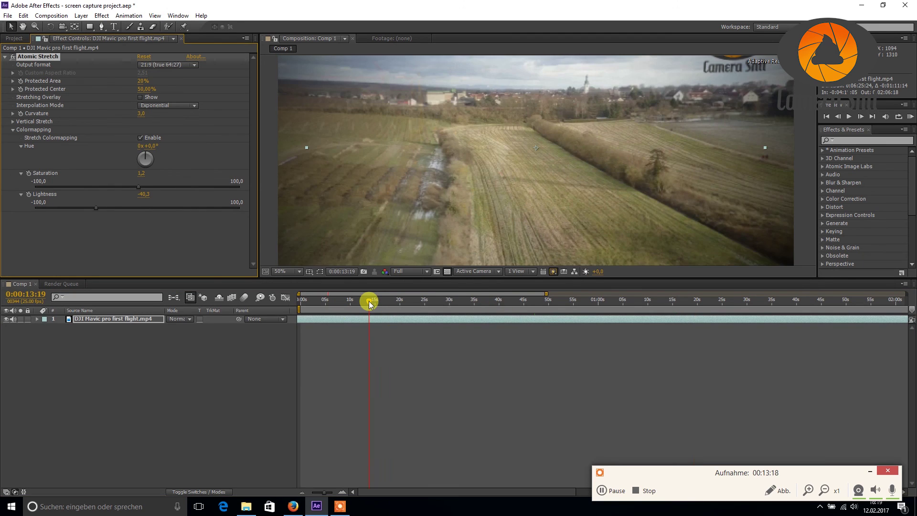
{"action": "left_click_drag", "start_coordinate": [368, 301], "coordinate": [377, 301]}
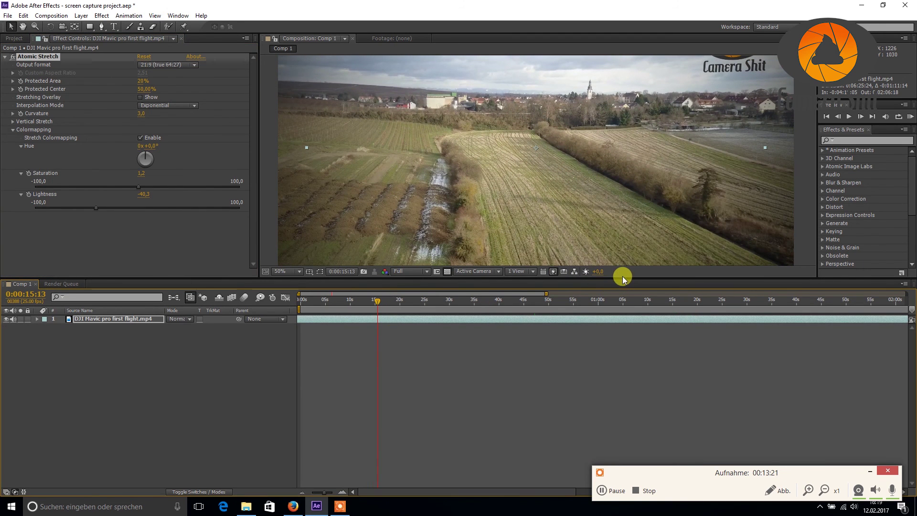
{"action": "left_click_drag", "start_coordinate": [623, 278], "coordinate": [634, 433]}
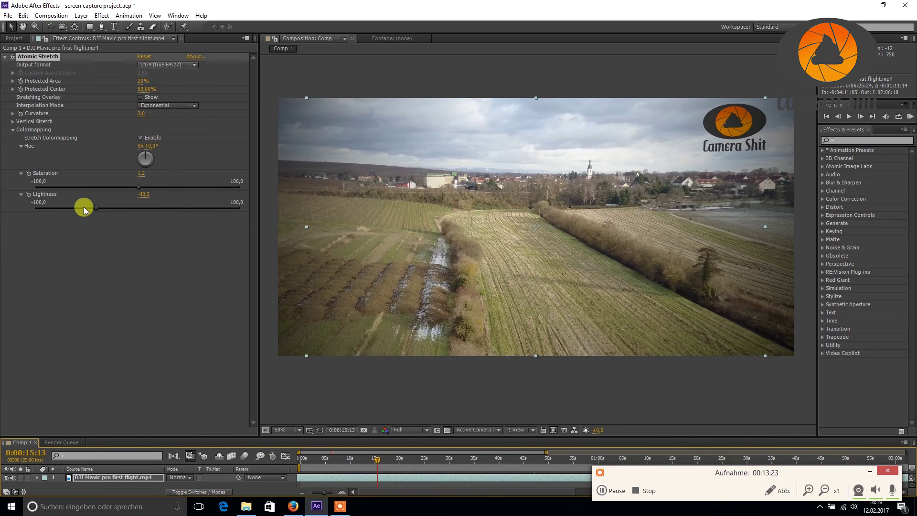
Try darker values, then set the stretched edges' Colormapping Lightness to -15.2.
{"action": "left_click_drag", "start_coordinate": [96, 207], "coordinate": [12, 204]}
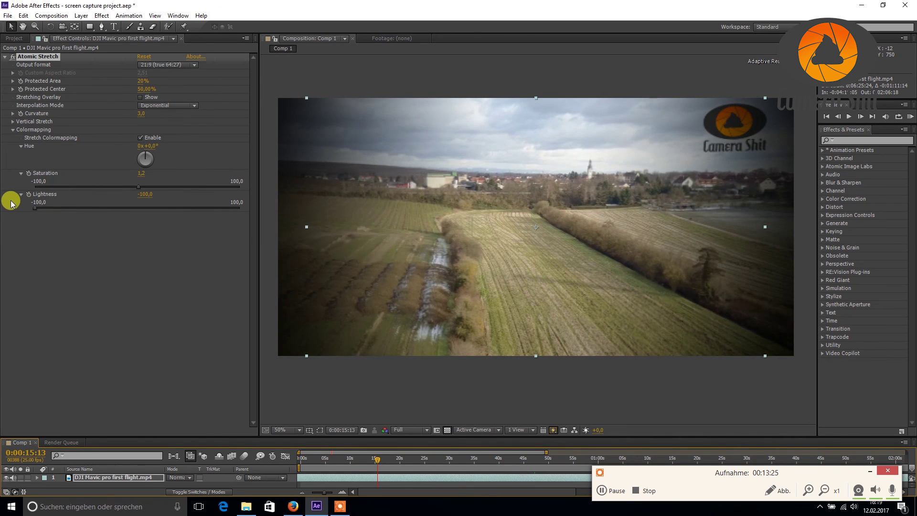
{"action": "key", "text": "ctrl+z"}
{"action": "left_click_drag", "start_coordinate": [96, 208], "coordinate": [122, 205]}
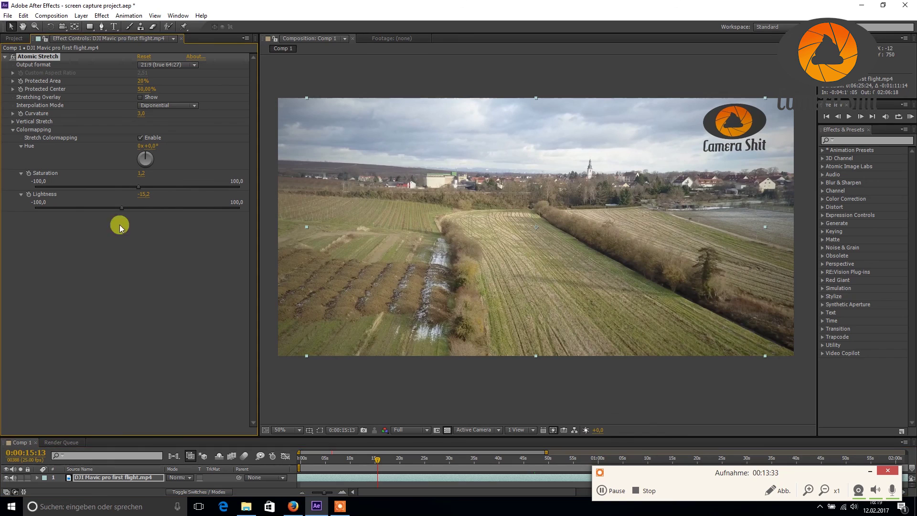